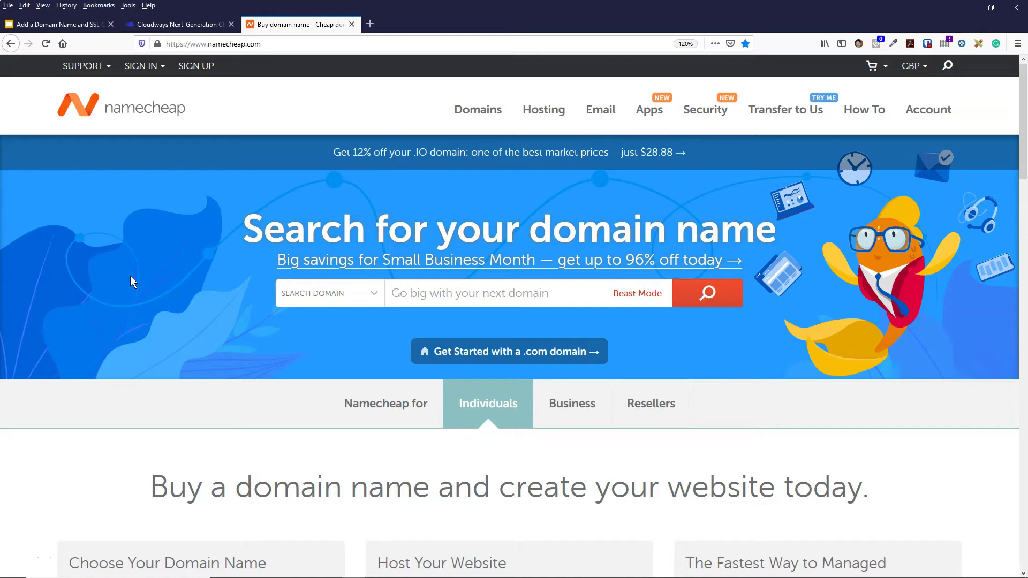
- Search for the domain freewpebook.com and add it to the cart
click(429, 295)
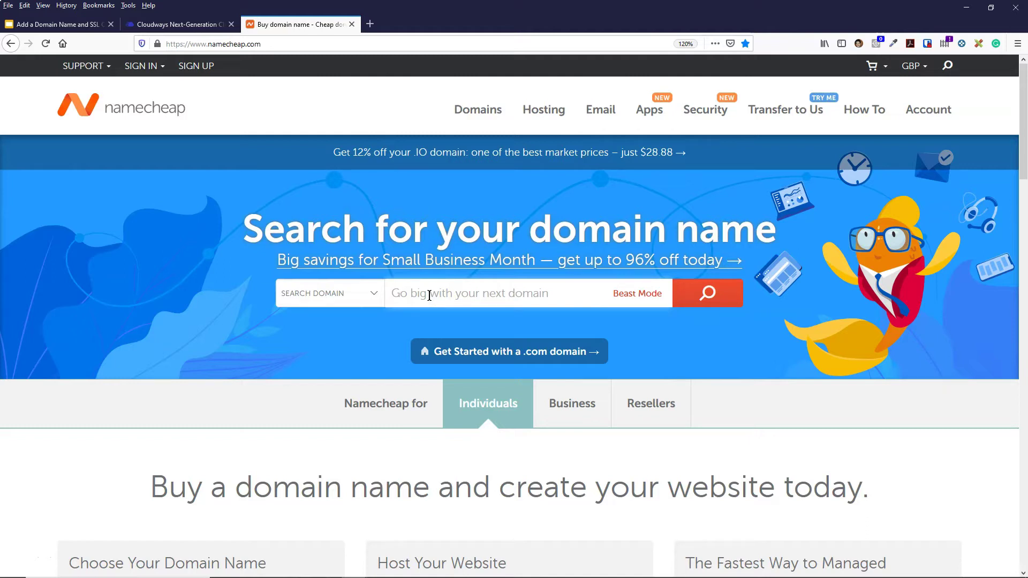
text(freewpebook.com)
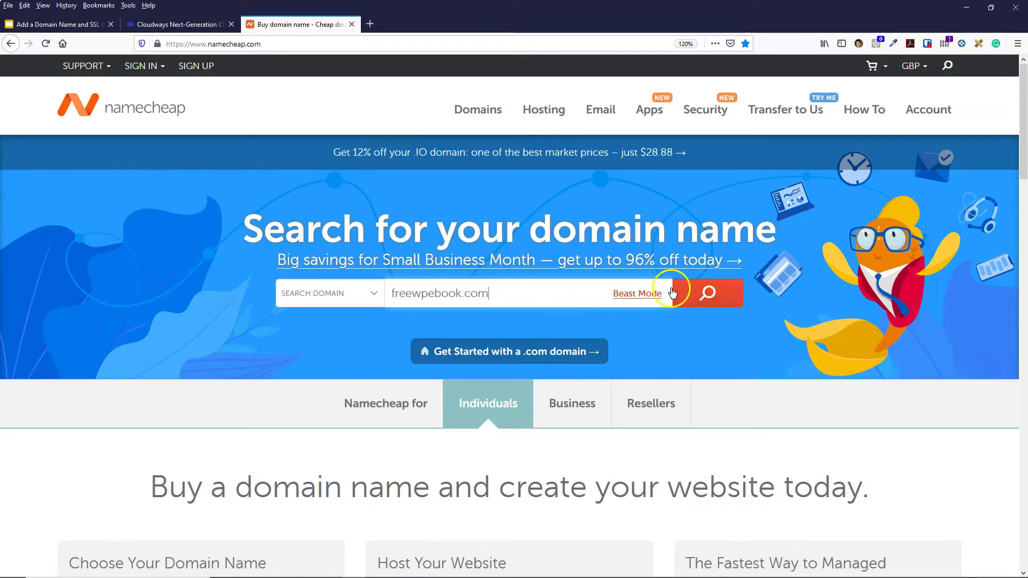
click(699, 297)
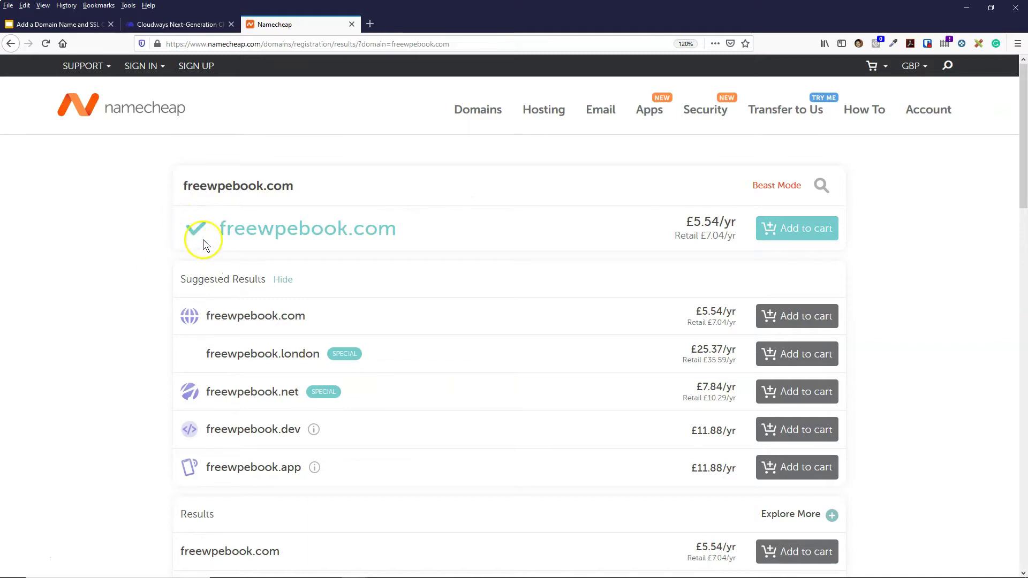
click(227, 223)
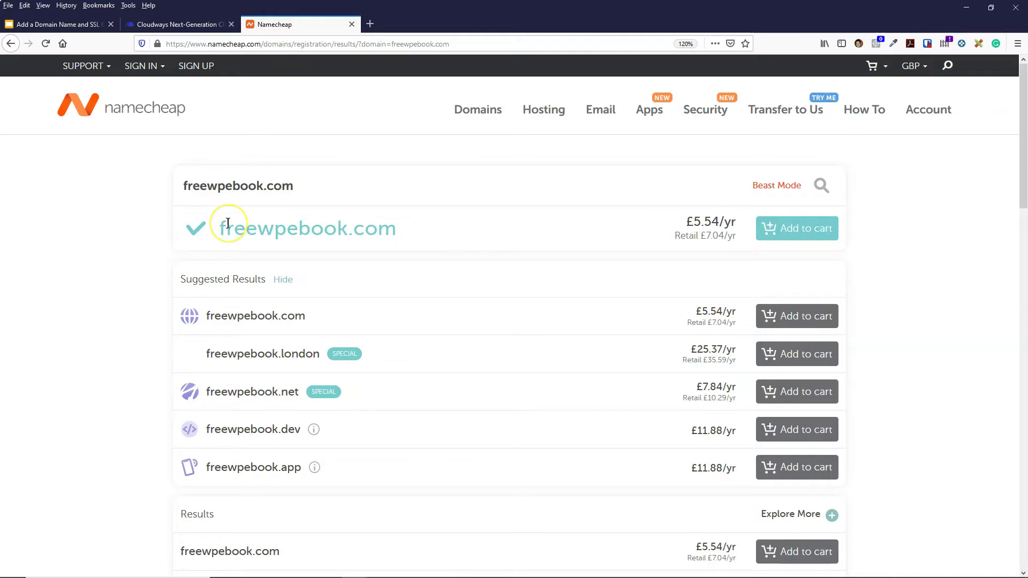
click(796, 229)
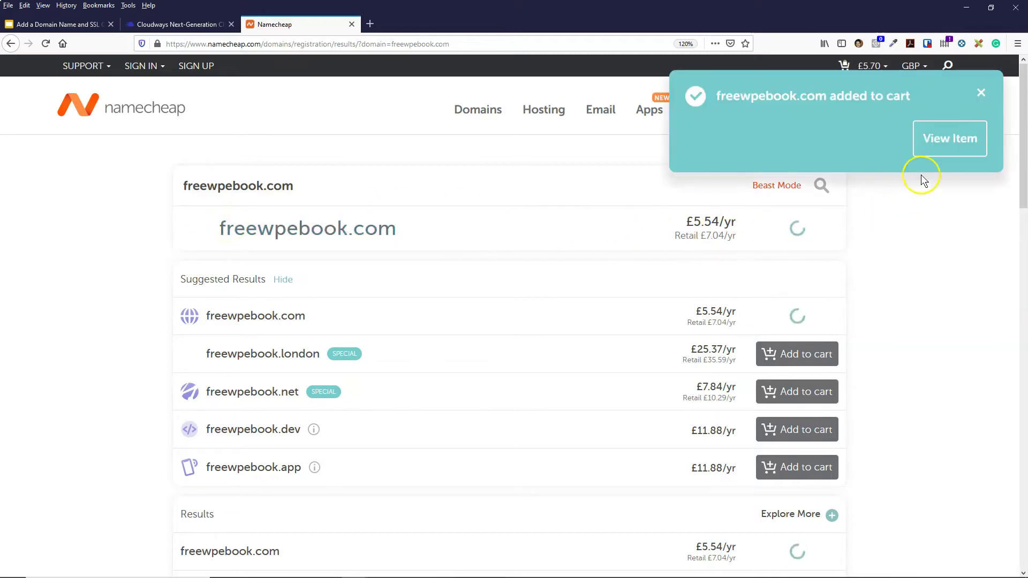
- View the cart, check the registration period options, keep 1 Year, and confirm the order
mouse_move(870, 67)
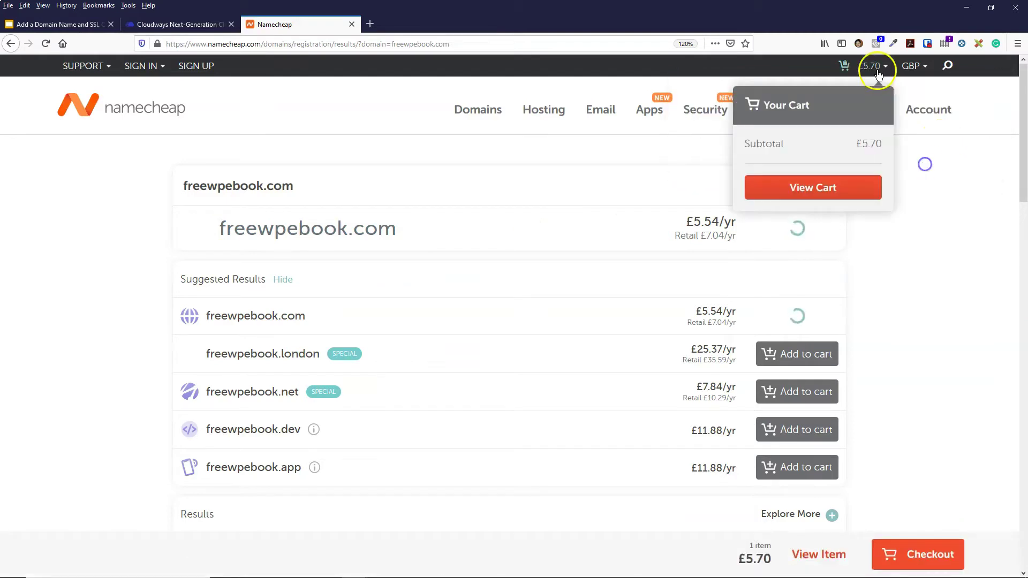
click(809, 192)
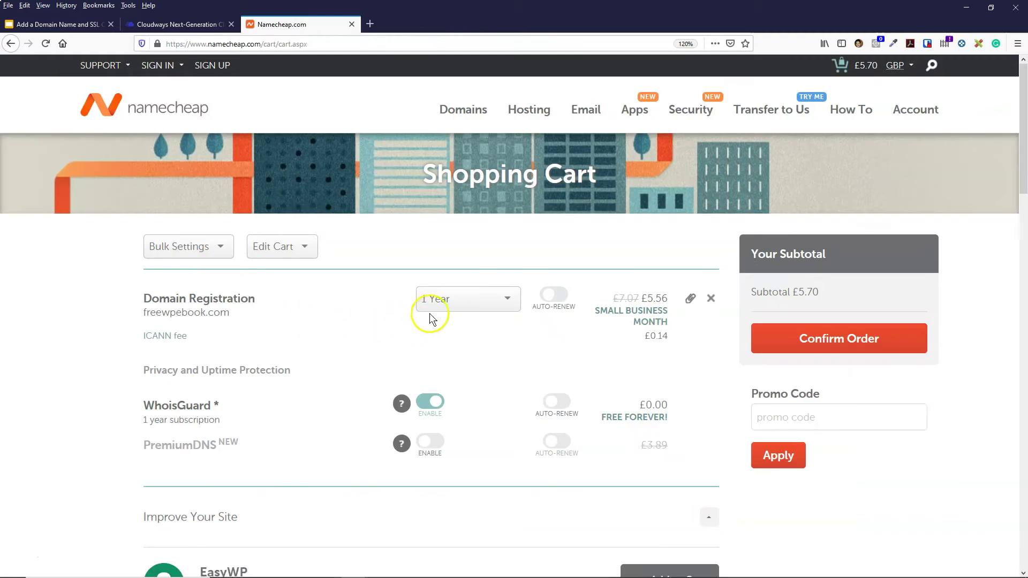
click(435, 299)
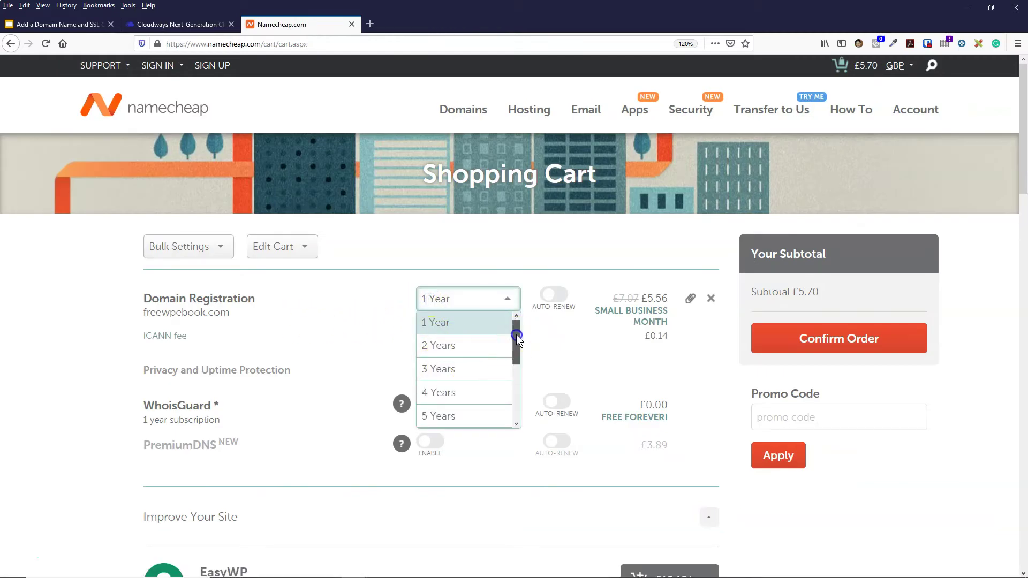
mouse_move(514, 333)
mouse_down()
mouse_move(515, 361)
mouse_move(518, 333)
mouse_up()
click(361, 324)
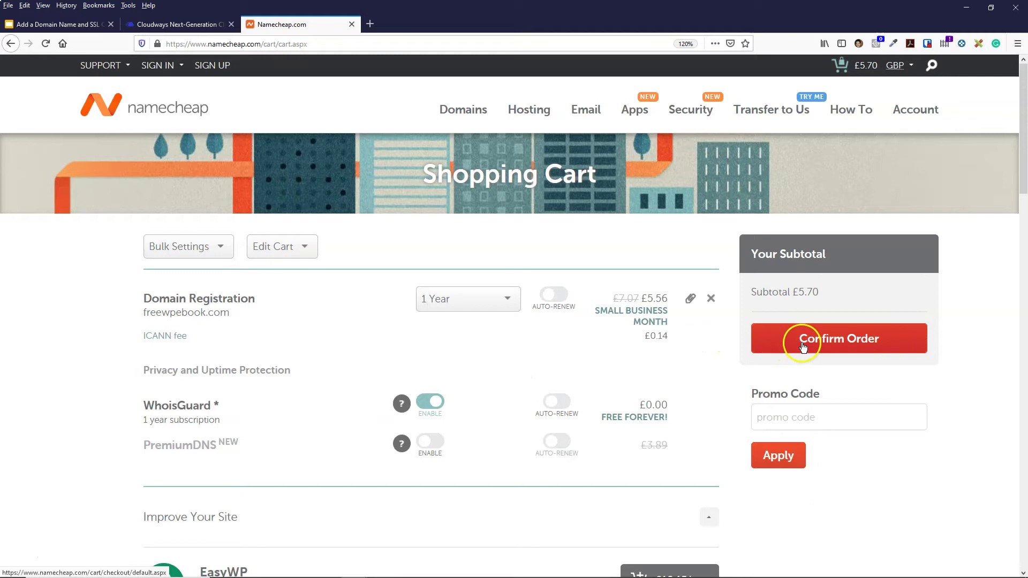
click(803, 346)
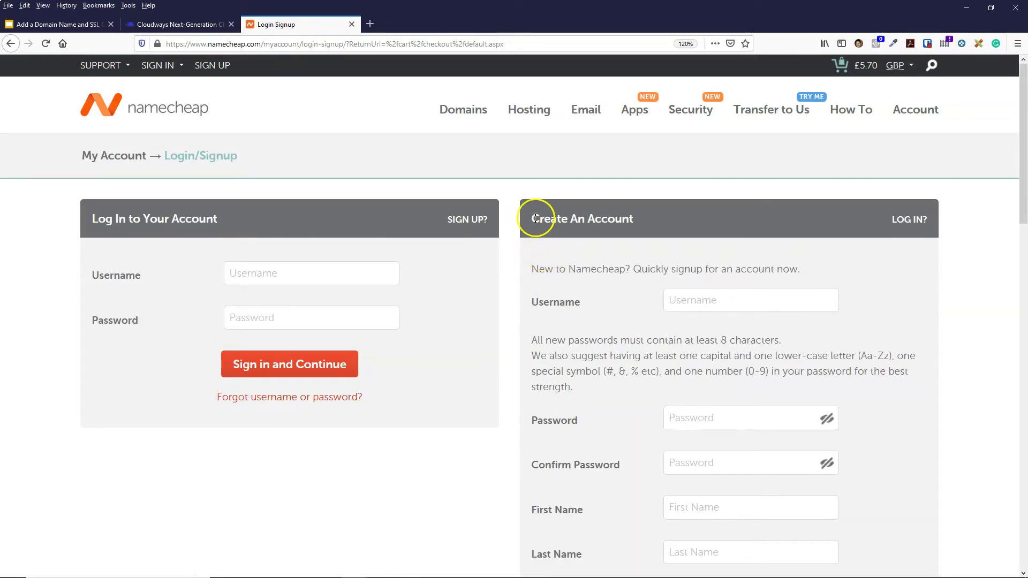
- Look over the new-account form, then sign in with the existing account's username and password to continue the checkout
scroll(641, 302, down, 3)
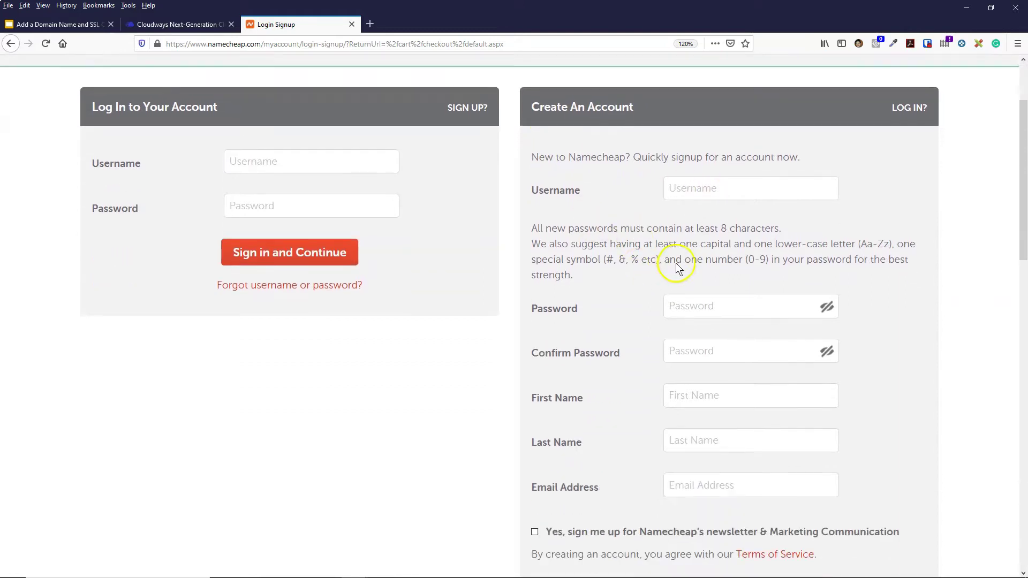
click(577, 171)
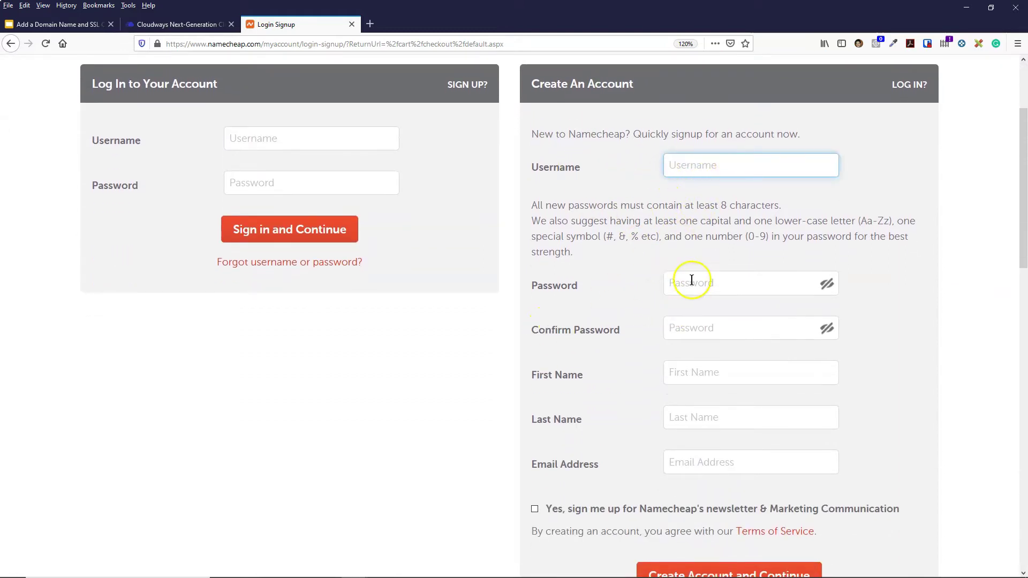
scroll(599, 321, down, 4)
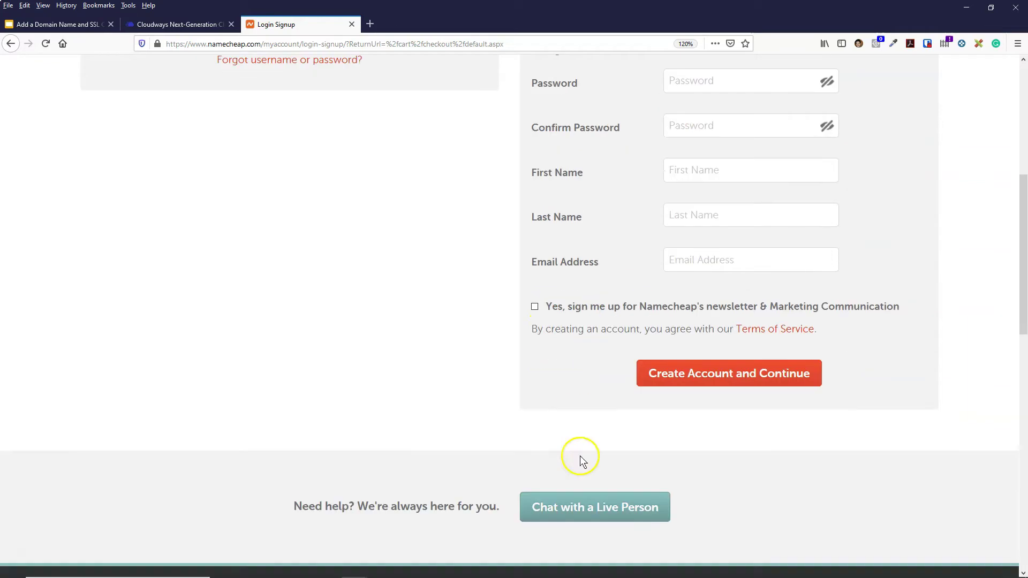
click(671, 378)
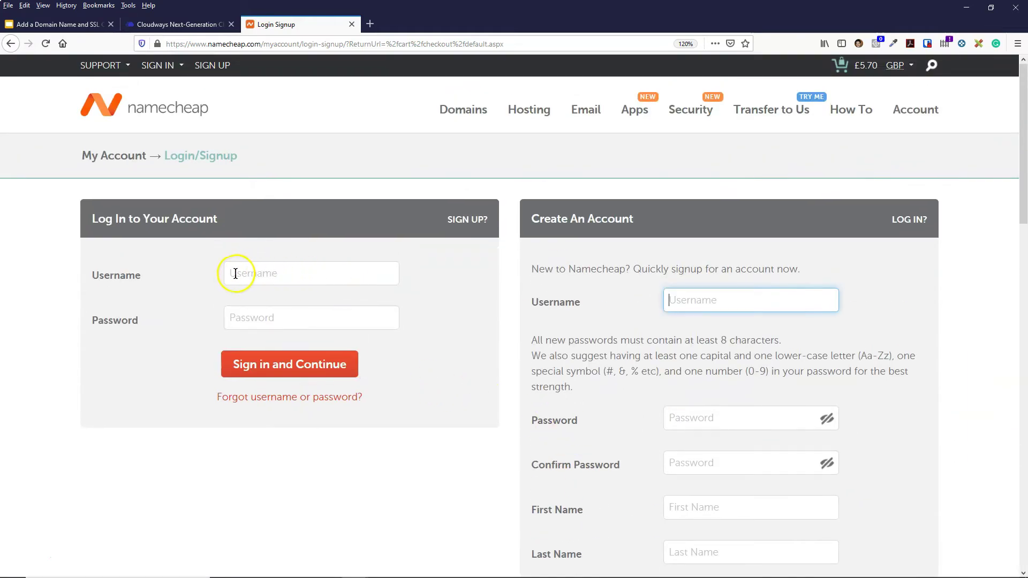
click(290, 273)
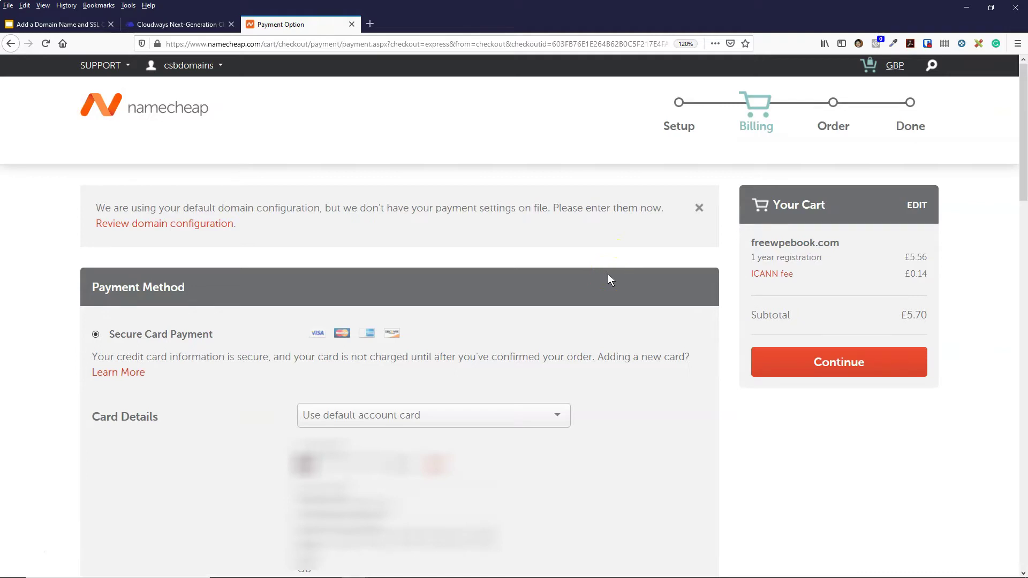
- Continue with the default account card, review the order for freewpebook.com, and pay for it
click(835, 367)
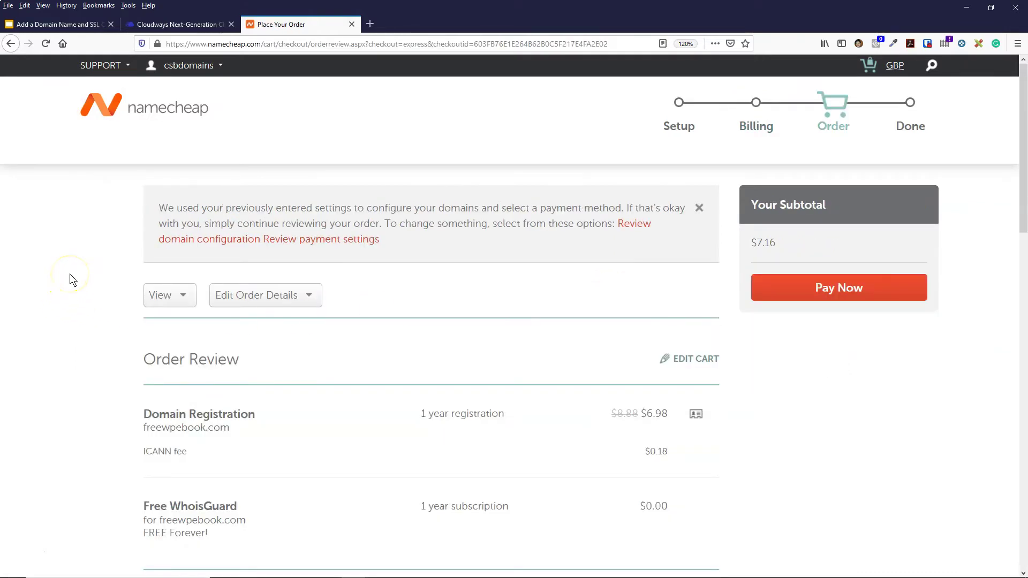
scroll(69, 274, down, 4)
scroll(70, 274, down, 3)
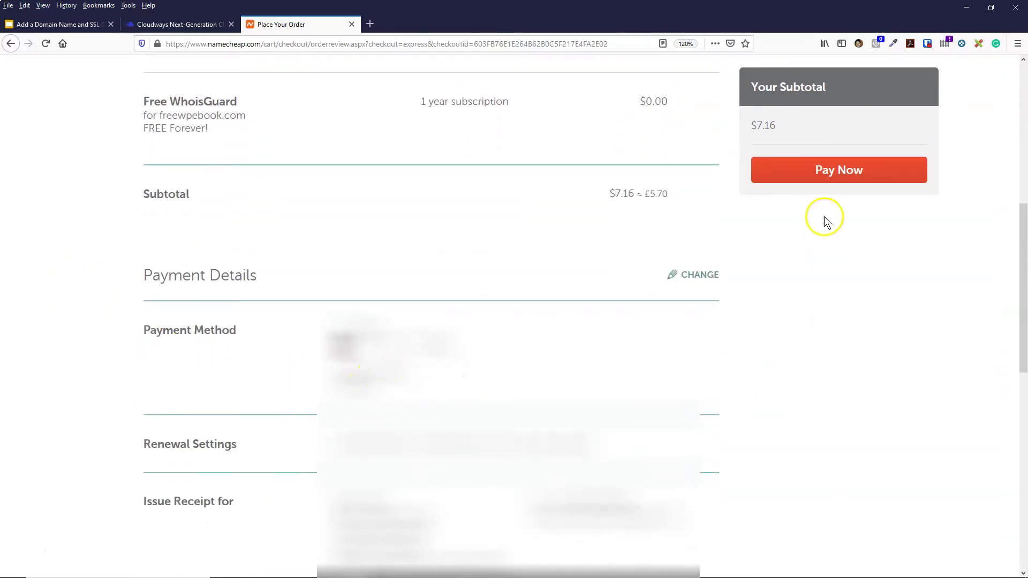
click(843, 172)
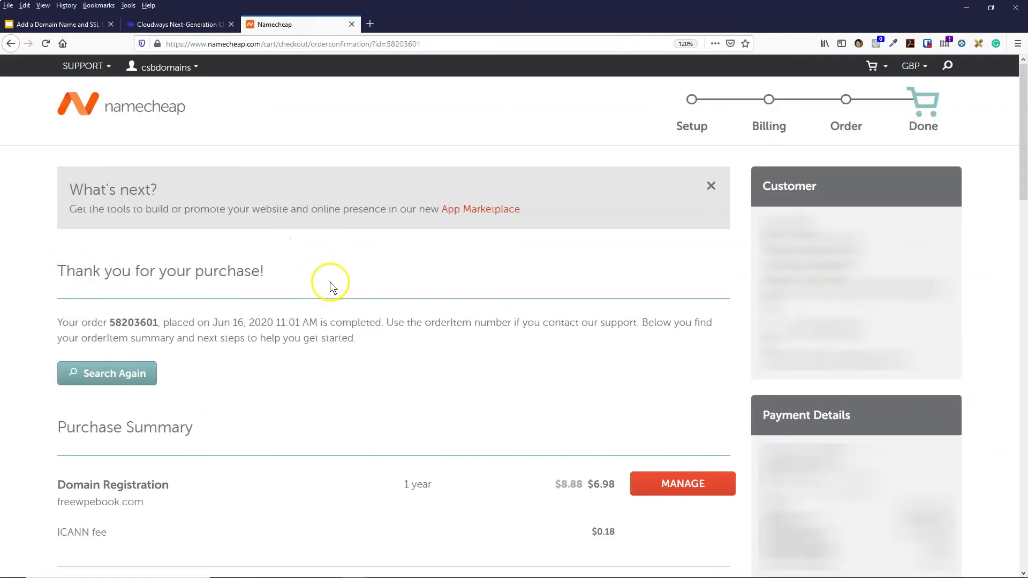
- Open the management page of the purchased domain freewpebook.com and show its Advanced DNS settings
click(677, 489)
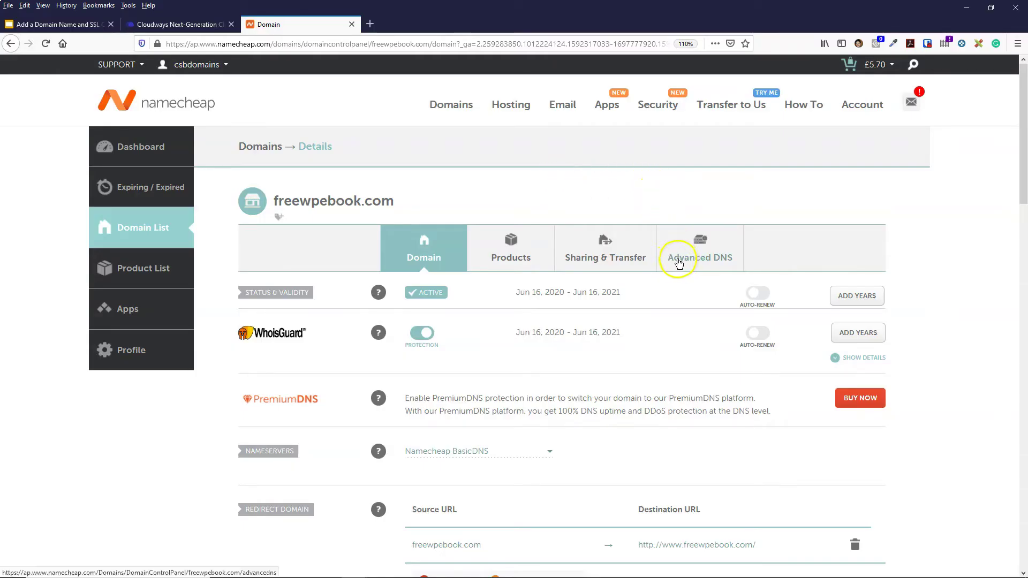
click(701, 260)
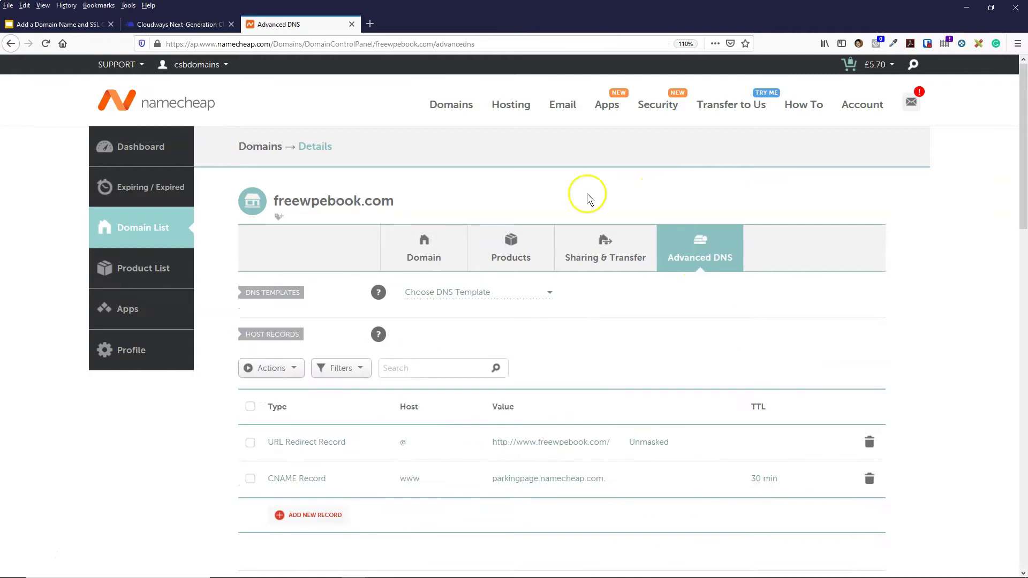
- Switch to Cloudways, open the Testing WordPress application on Test Server, and copy its public IP address
click(194, 30)
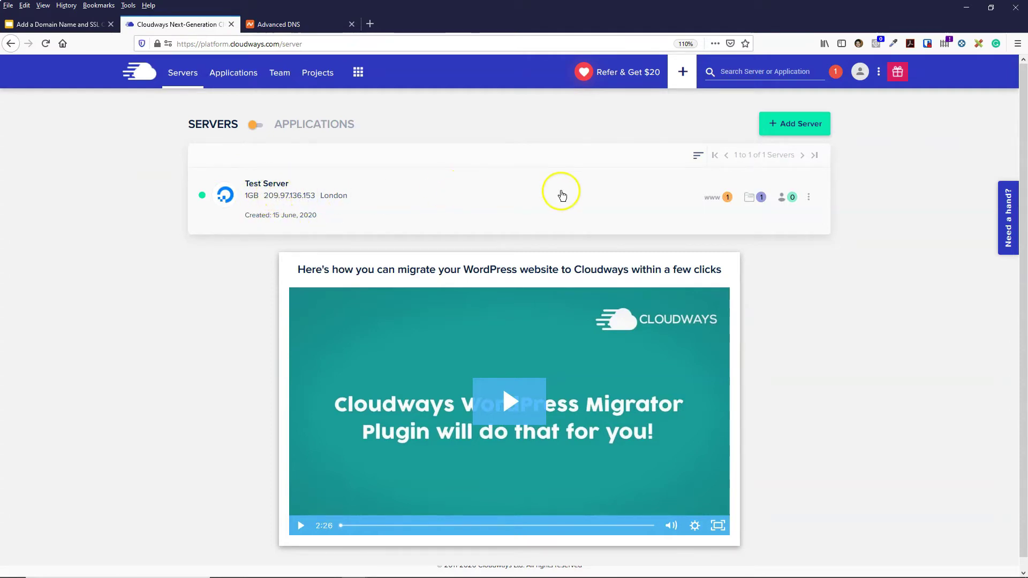
click(711, 201)
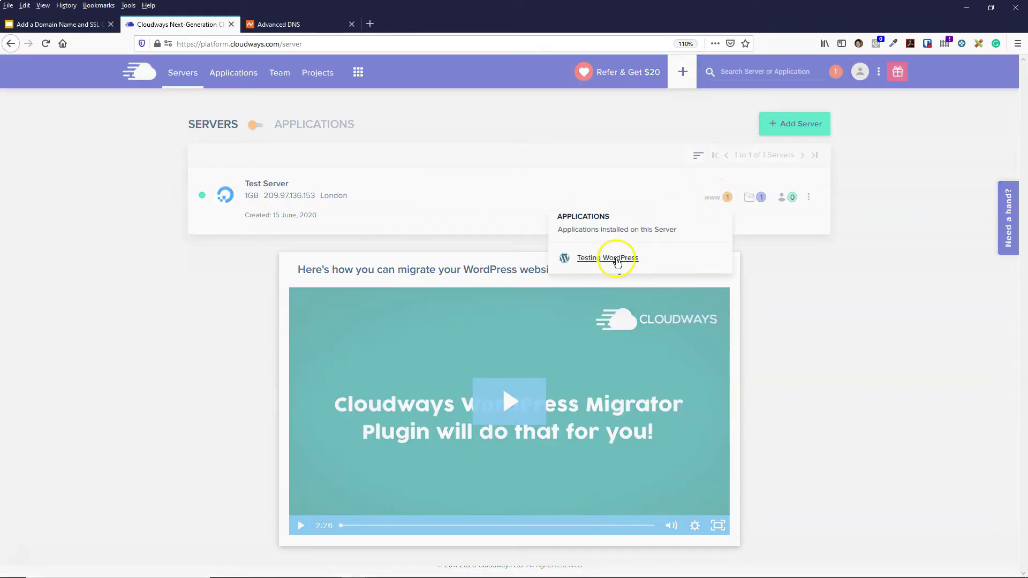
click(609, 258)
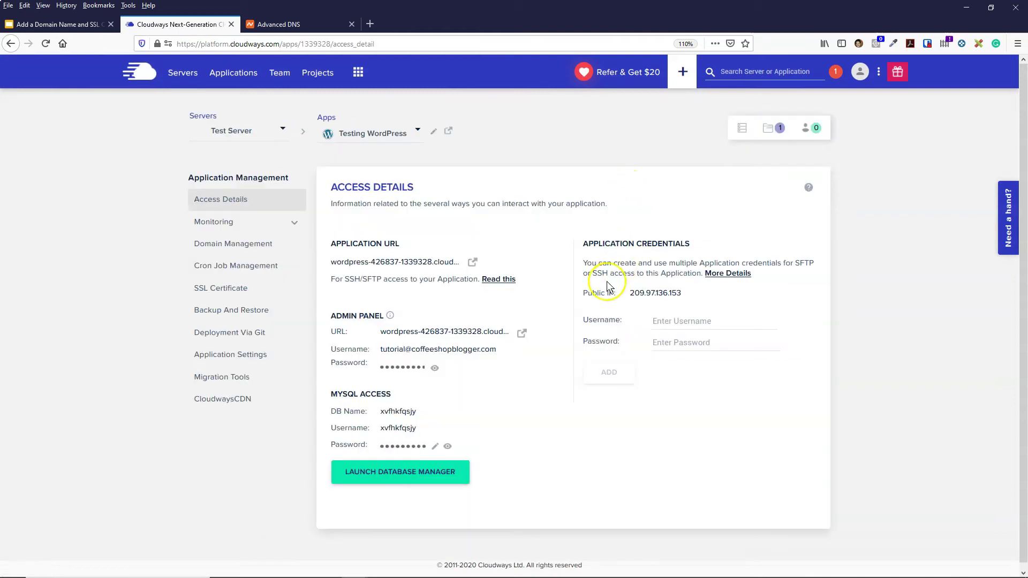
click(662, 294)
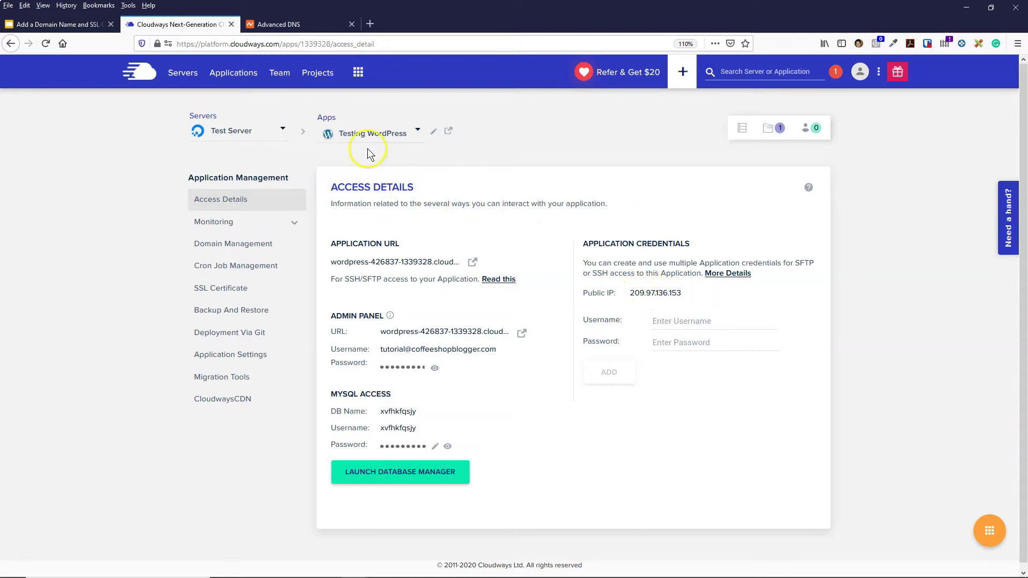
- Back in Namecheap, add an A Record for freewpebook.com with host @, IP address 209.97.136.153 and TTL 1 min
click(293, 25)
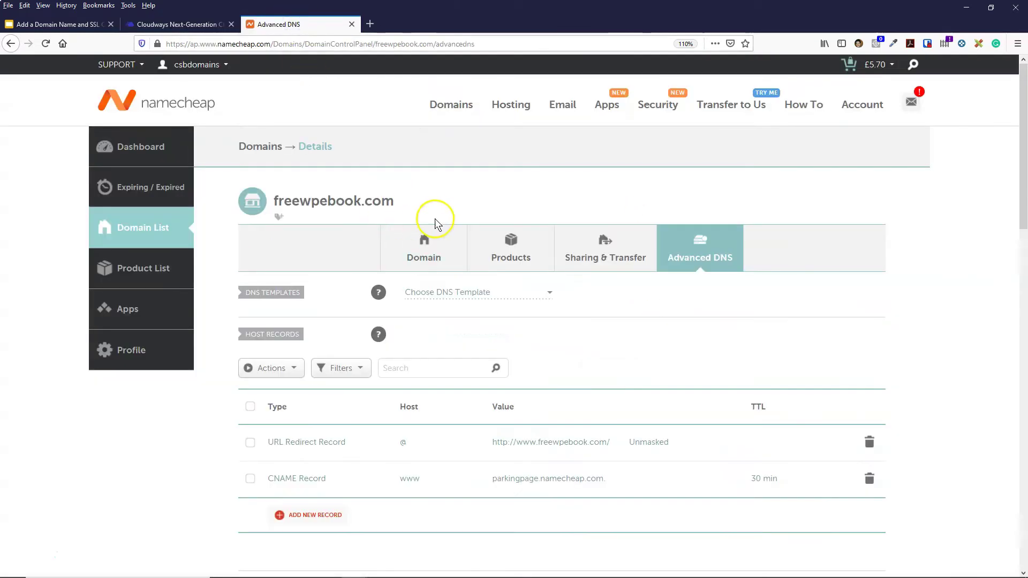
scroll(435, 208, down, 3)
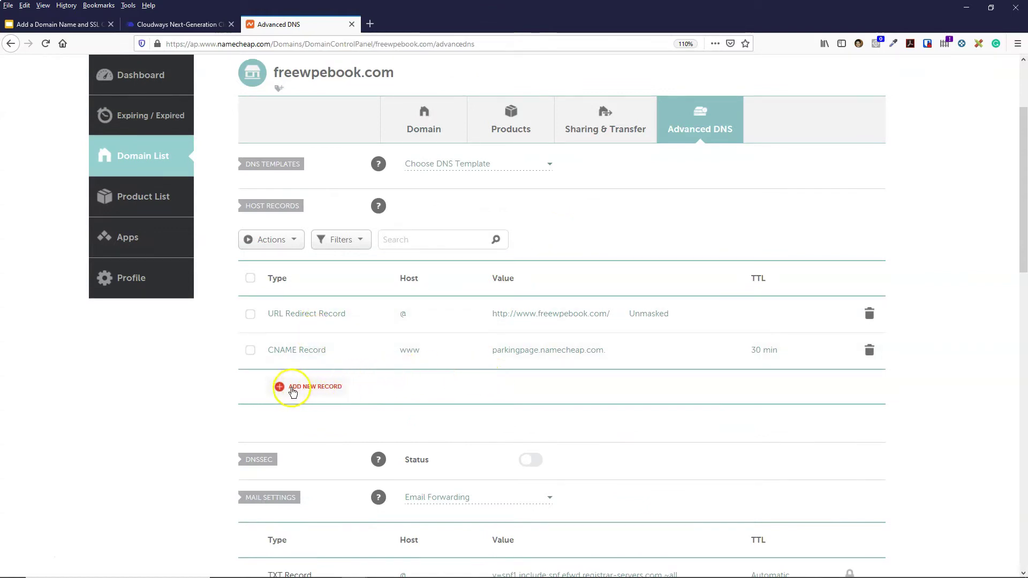
click(320, 388)
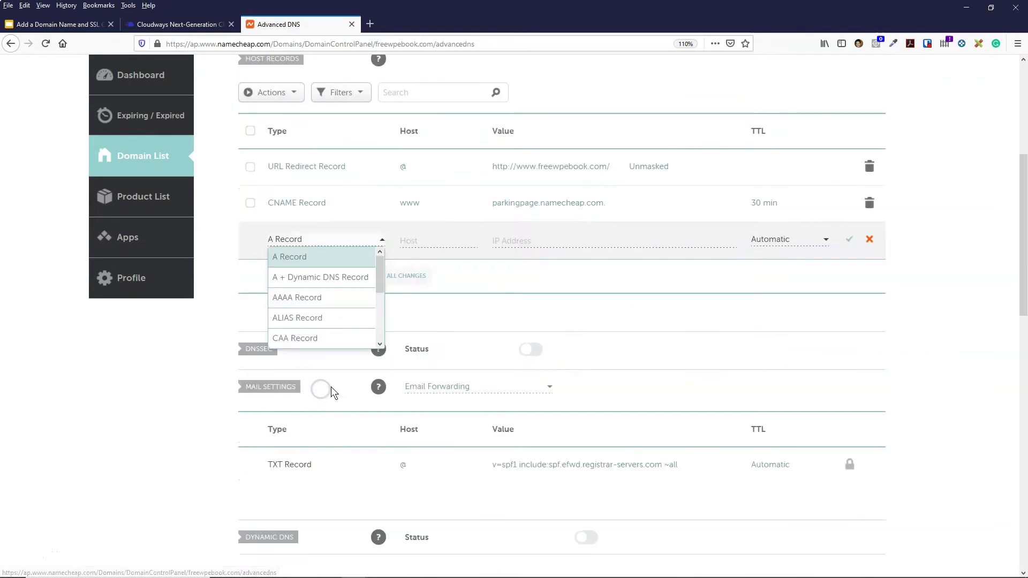
click(300, 262)
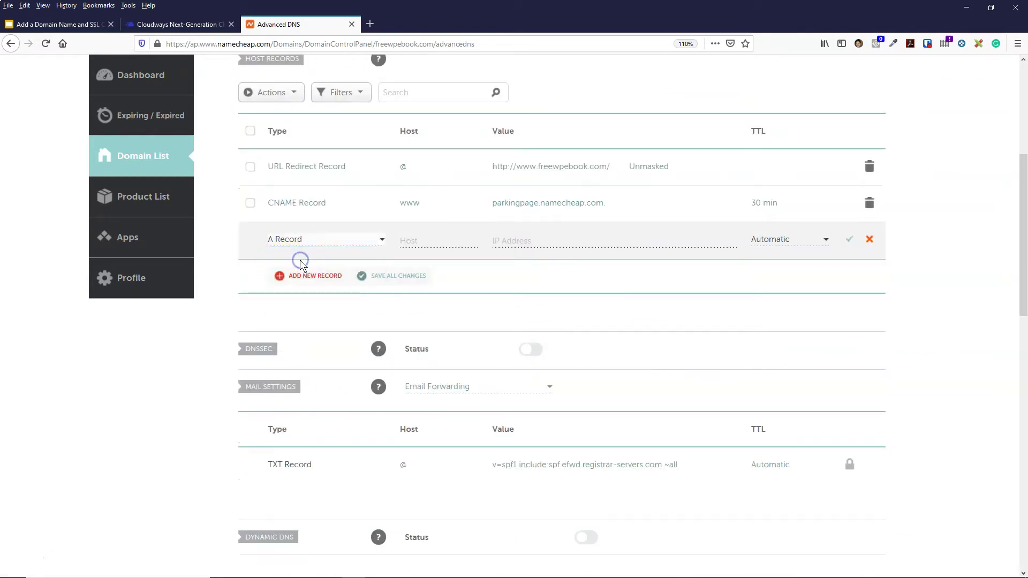
click(435, 240)
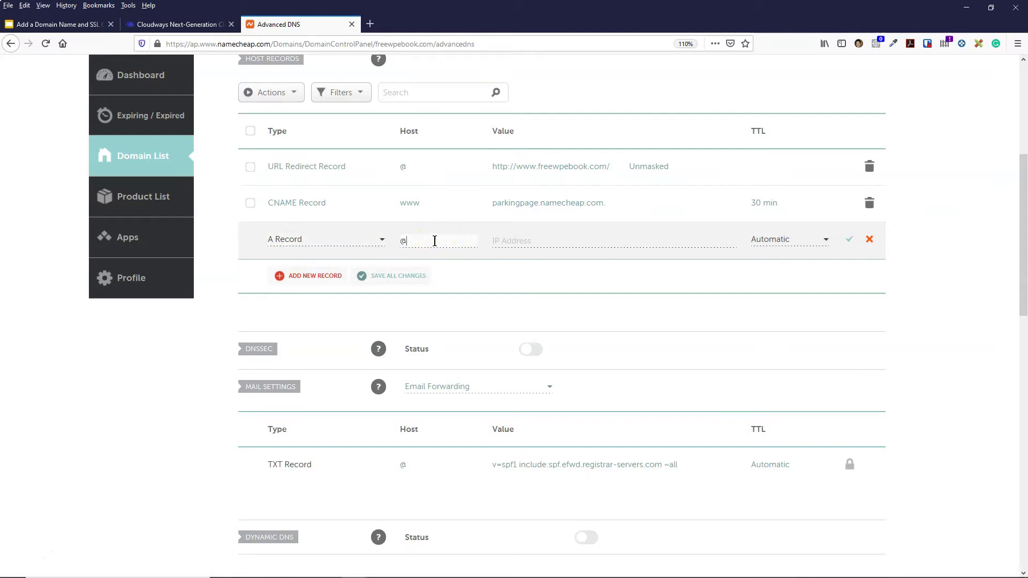
click(518, 241)
click(519, 241)
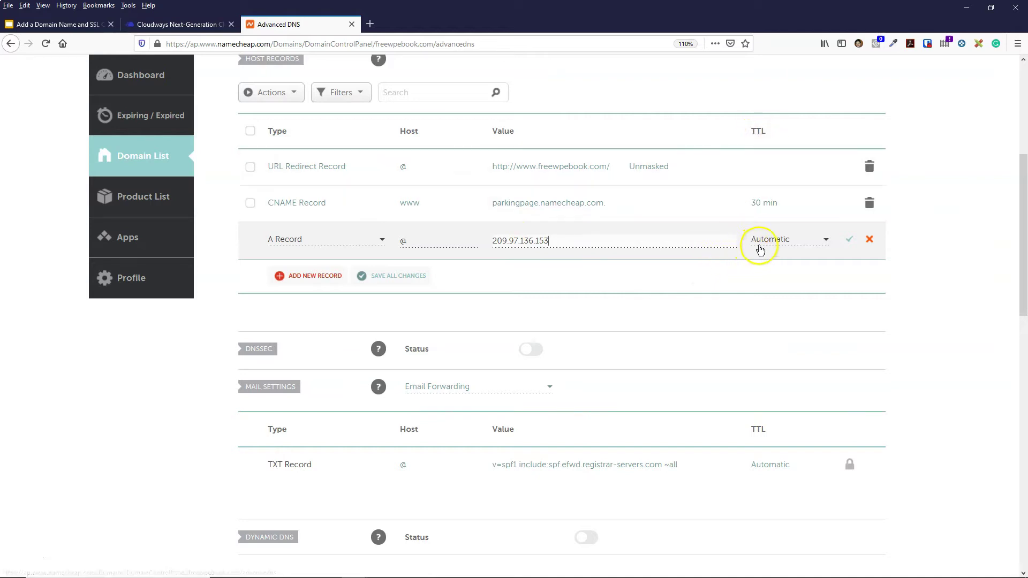
click(789, 240)
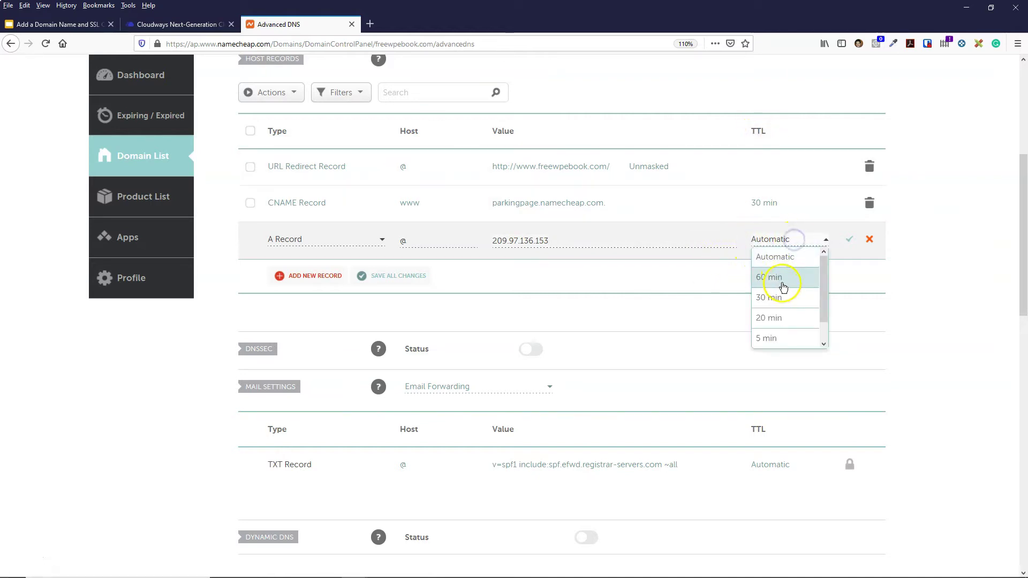
click(769, 341)
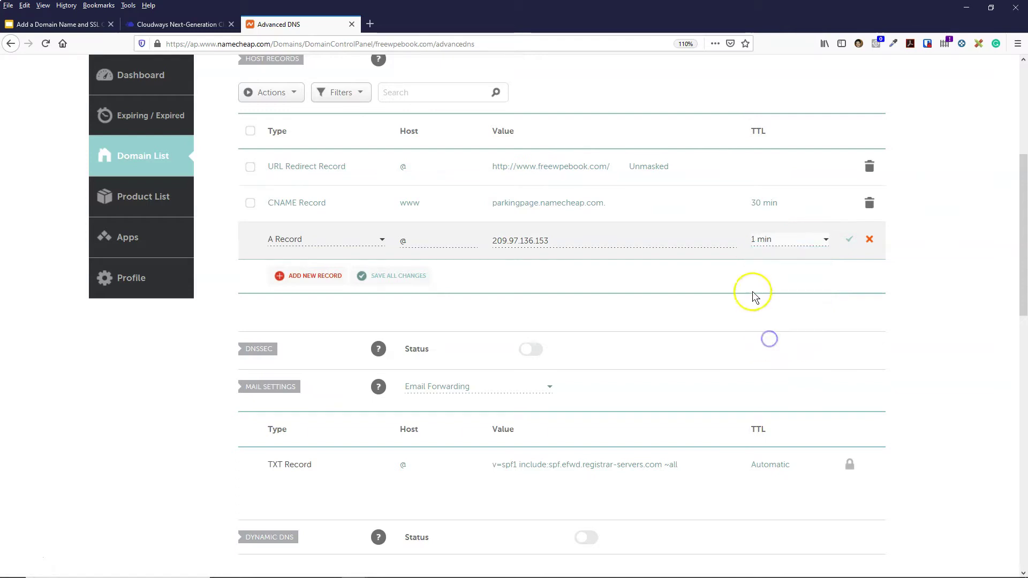
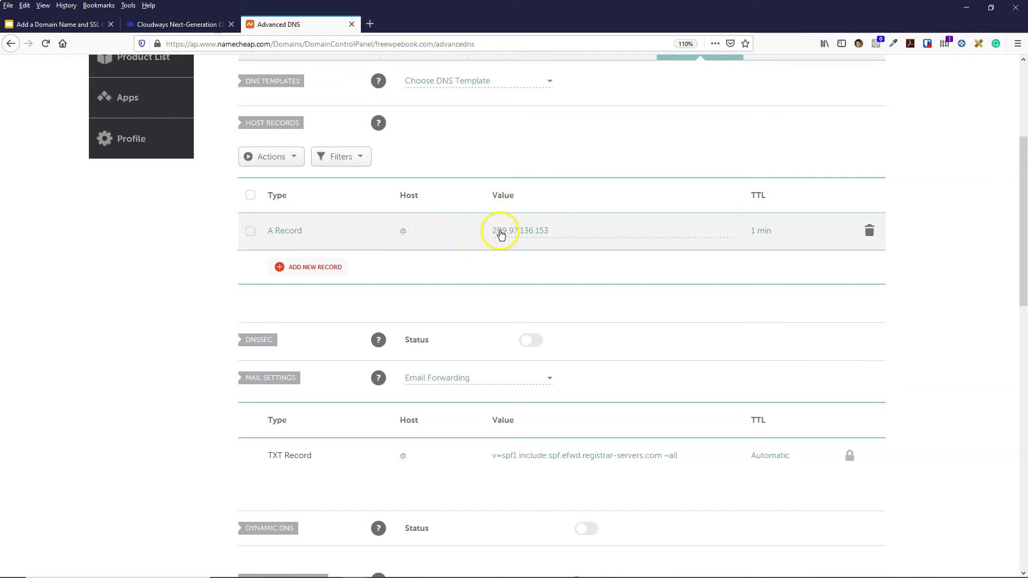
- Check the host entry of the freewpebook.com A Record by opening it for editing and confirming the record
click(404, 234)
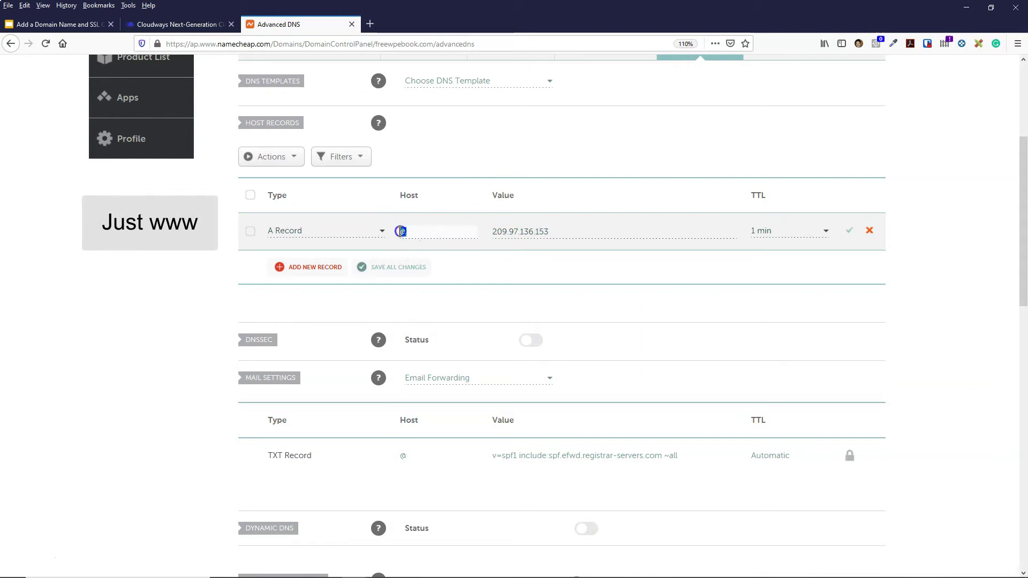
double_click(404, 232)
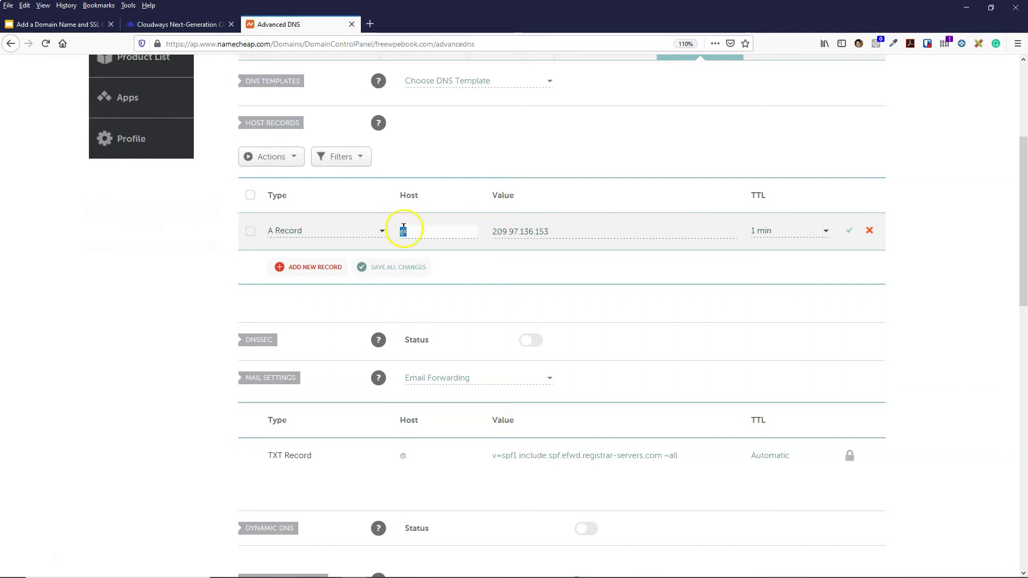
click(480, 270)
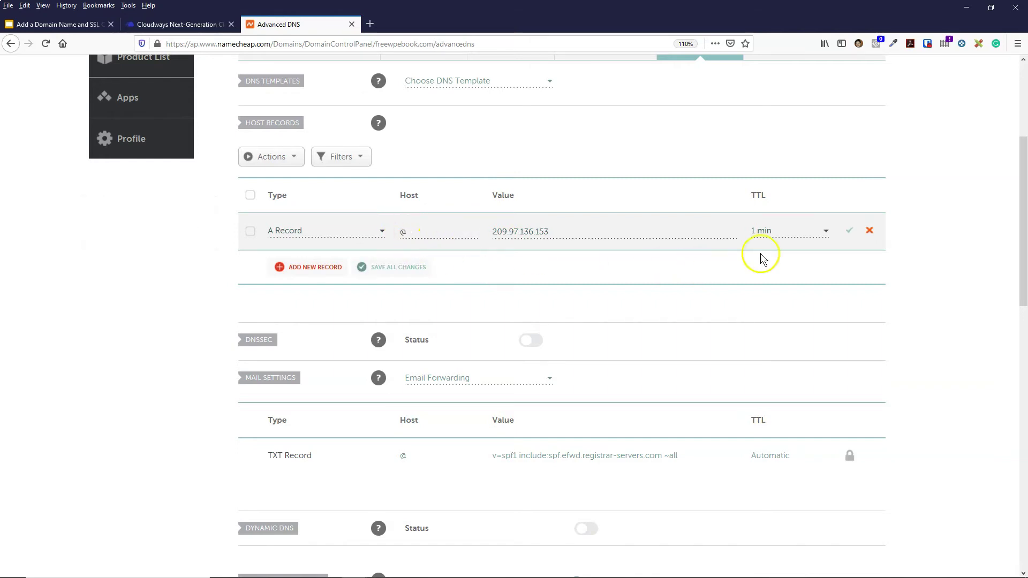
click(845, 238)
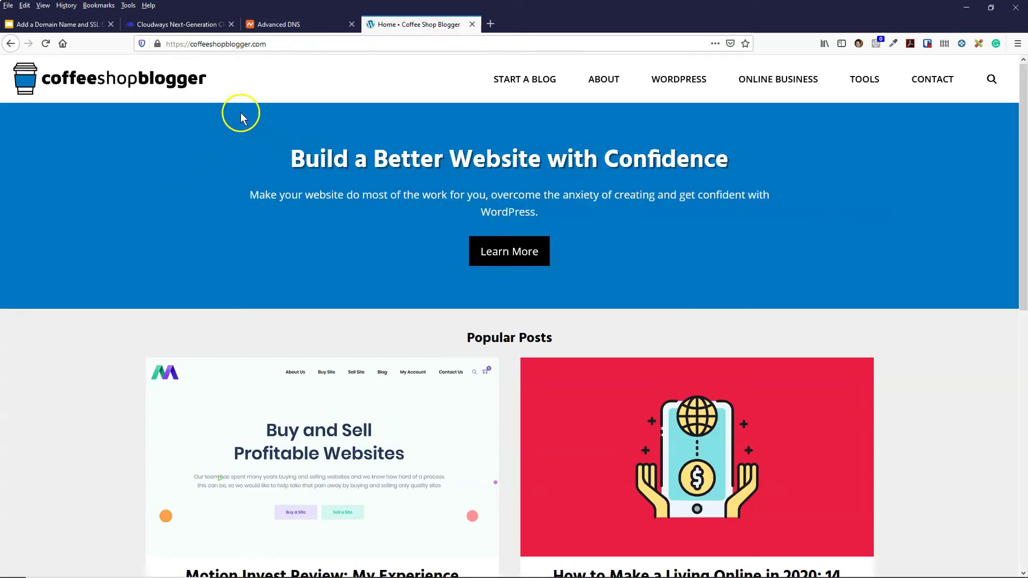
click(191, 44)
click(193, 46)
click(189, 44)
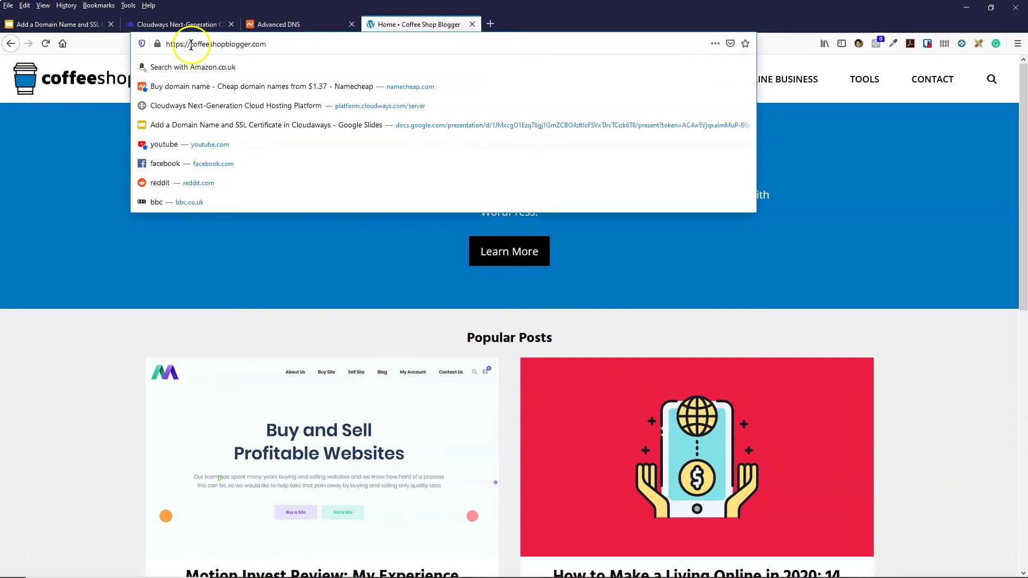
click(291, 25)
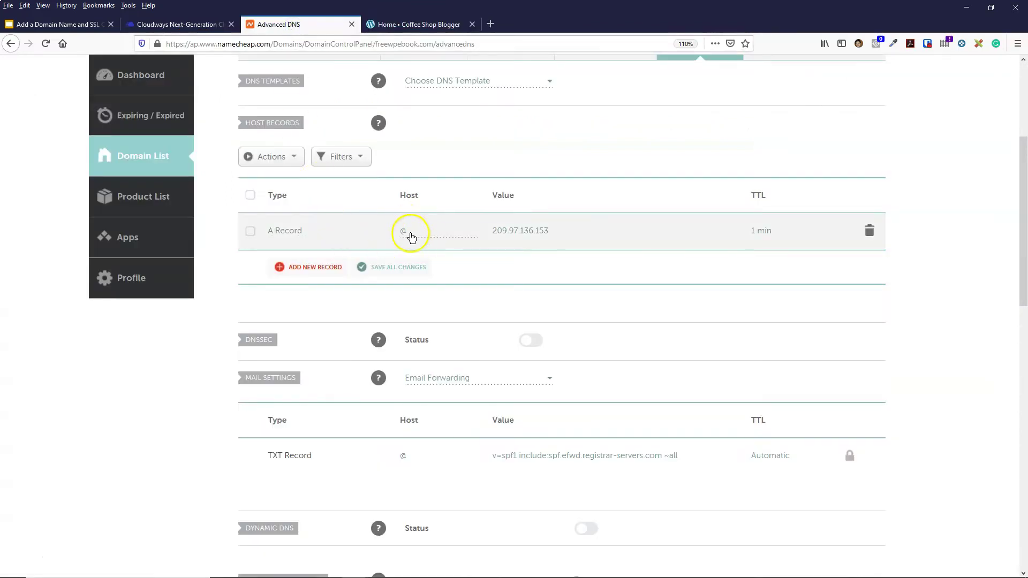
click(401, 24)
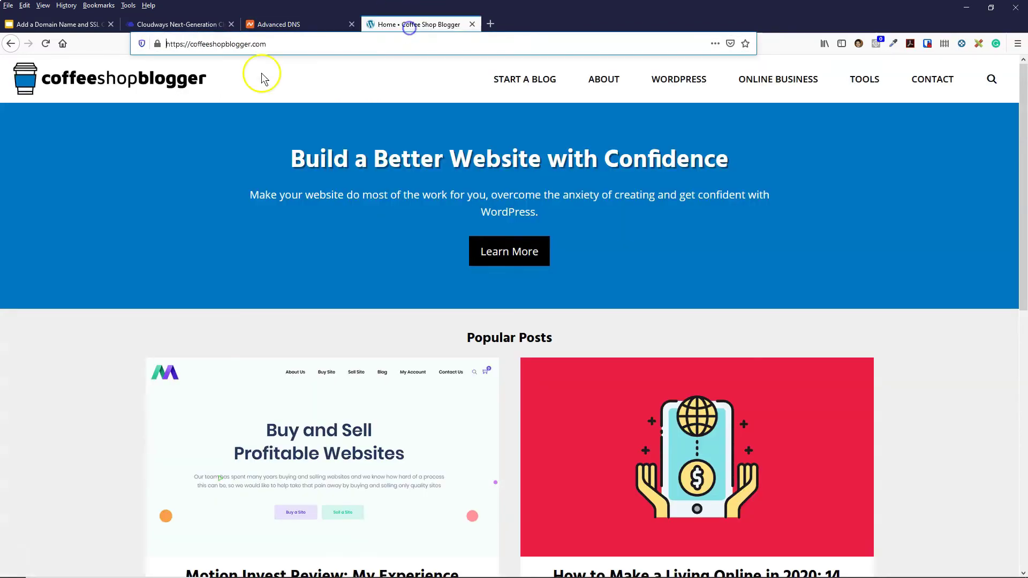
click(193, 46)
text(www.)
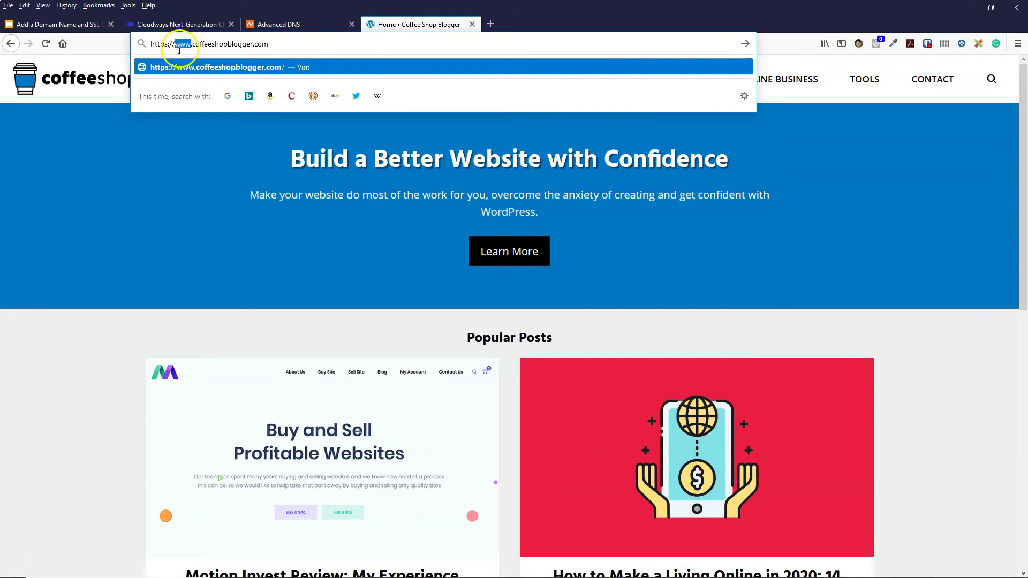
- Return to the Namecheap DNS settings, recheck the A Record's host field, and confirm the record
click(292, 24)
click(404, 231)
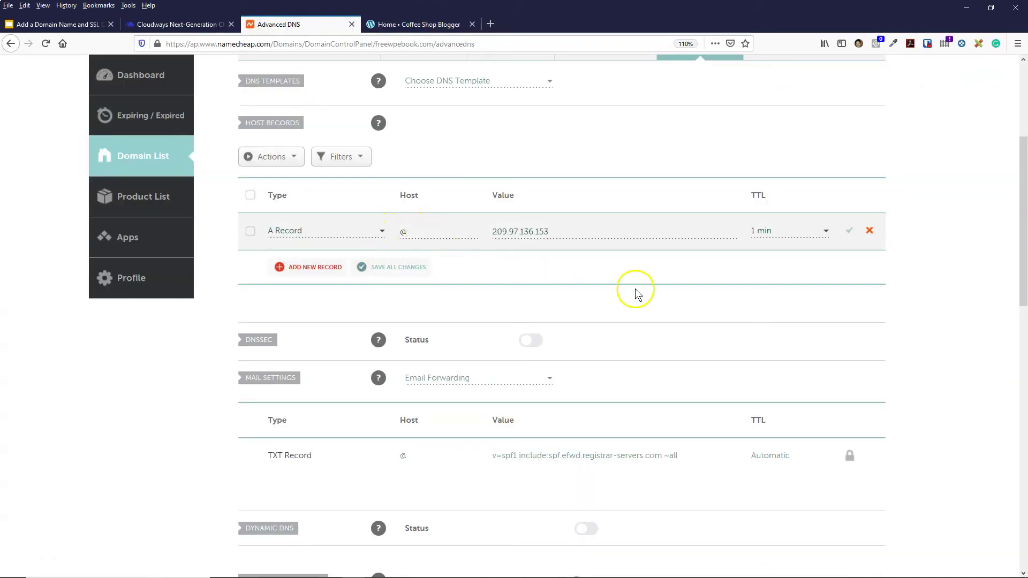
click(850, 231)
scroll(544, 308, up, 1)
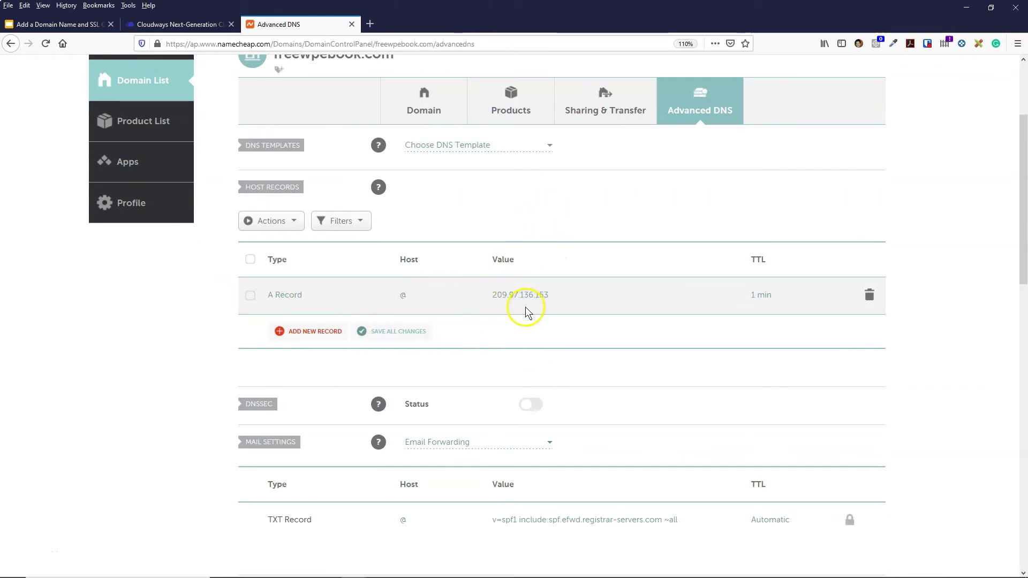
- Switch to Cloudways, open the Testing WordPress site from its application URL, and examine the temporary address
click(182, 25)
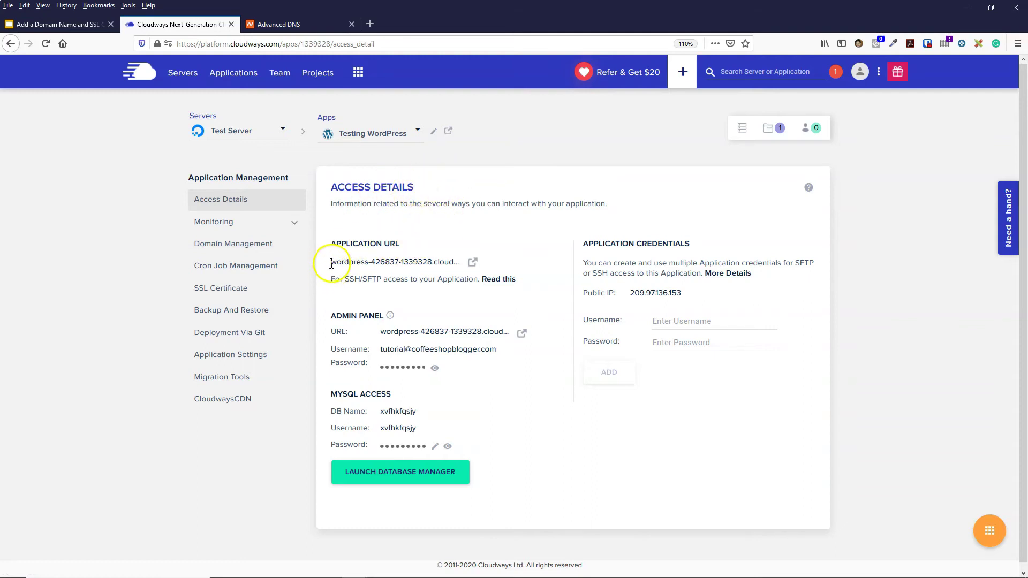
click(423, 262)
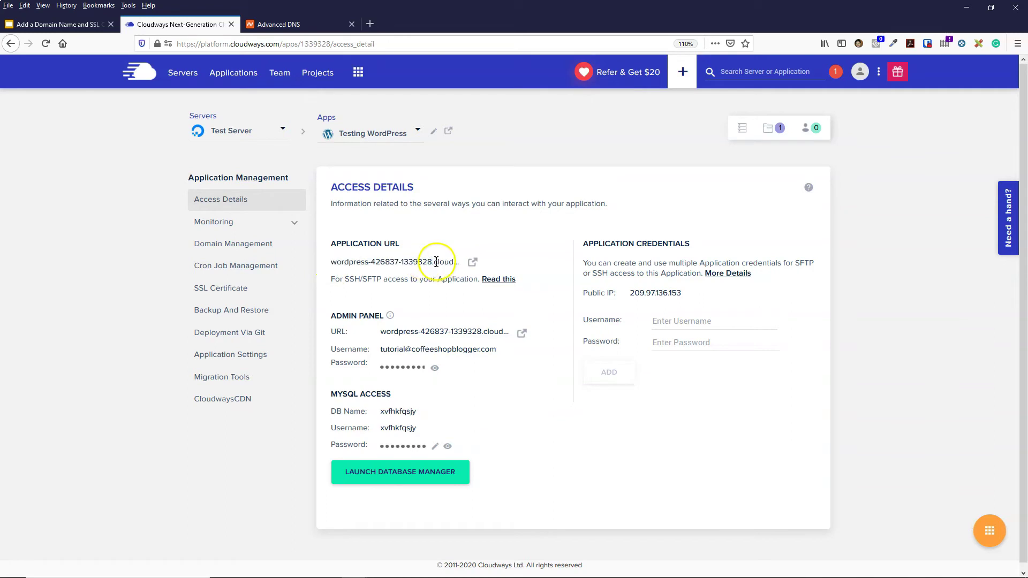
click(472, 263)
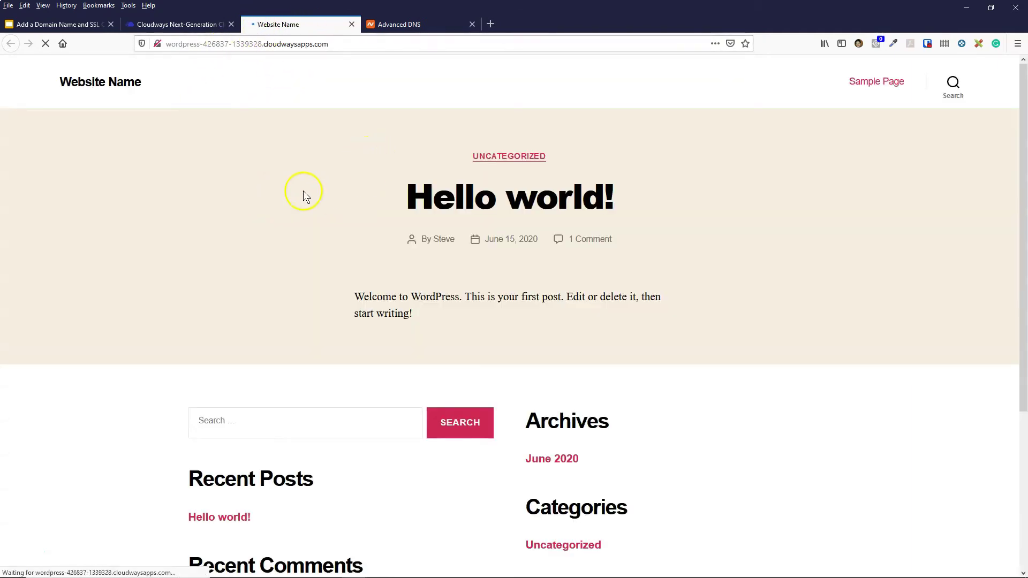
drag(339, 43, 298, 45)
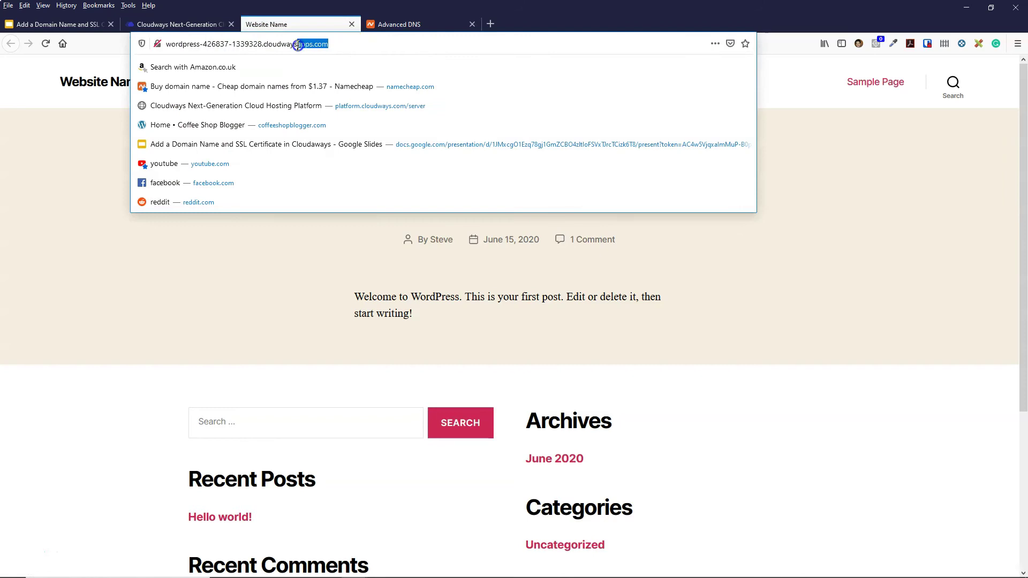
drag(225, 47, 179, 47)
drag(326, 44, 239, 48)
click(247, 295)
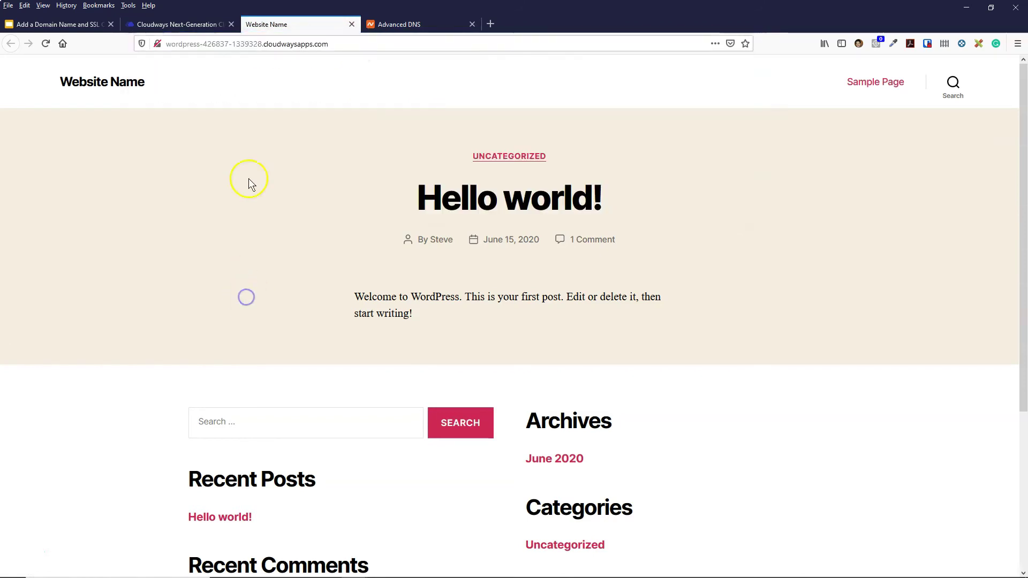
- Back in Cloudways, open the application's Domain Management and enter freewpebook.com as the primary domain
click(204, 25)
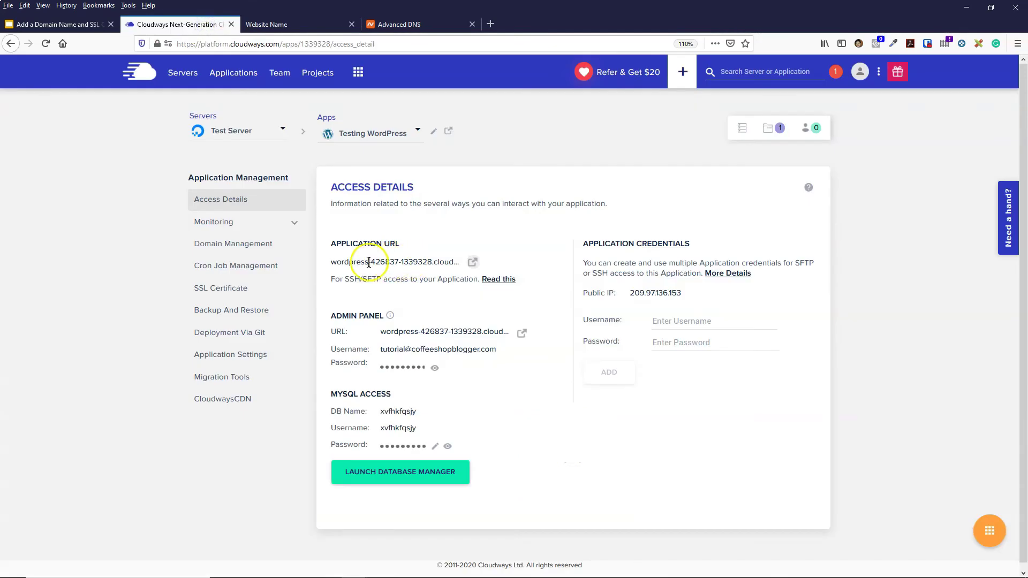
click(250, 249)
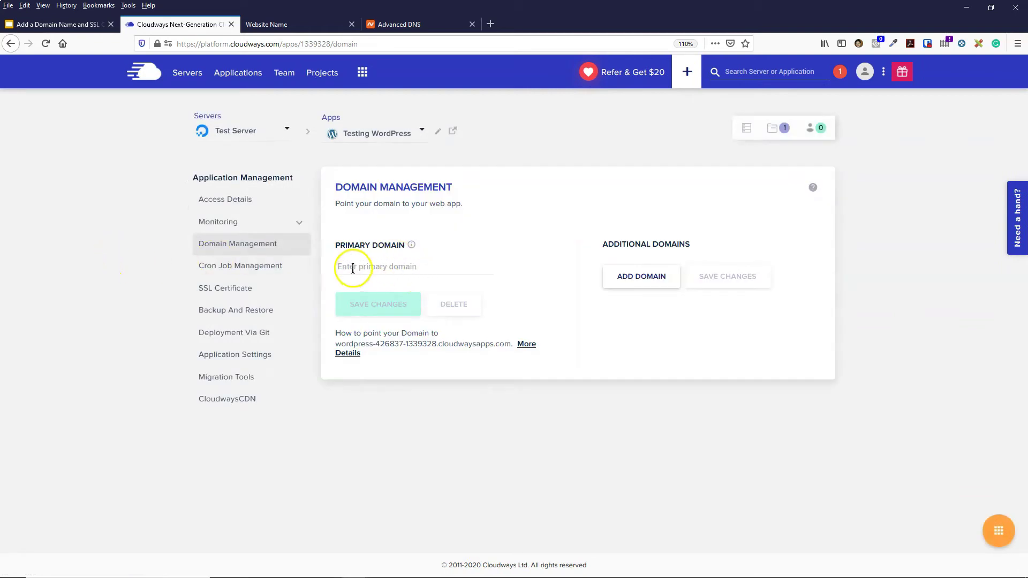
click(406, 267)
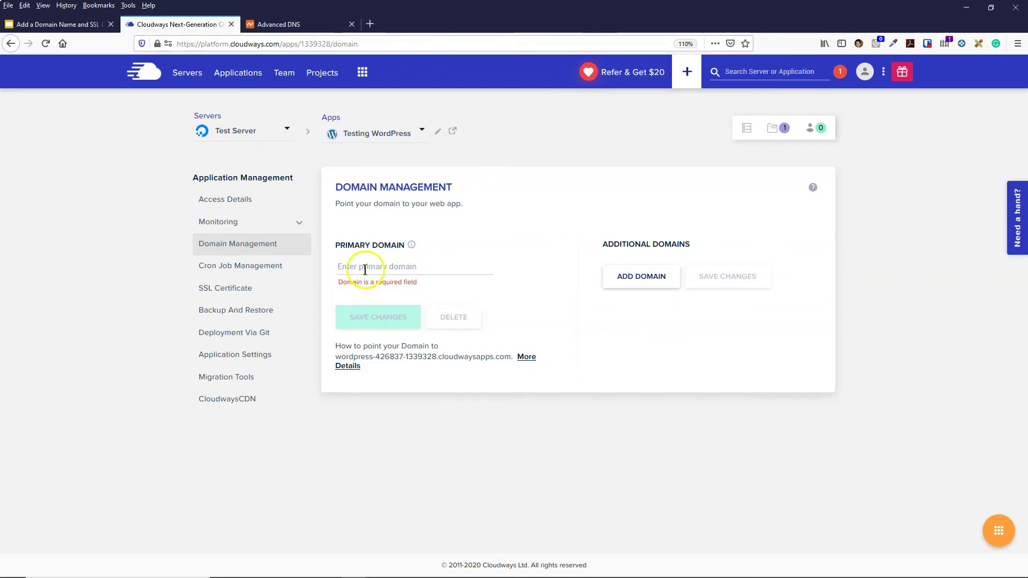
text(freewpebook.com)
click(399, 267)
click(340, 266)
- Compare the domain name and A Record host in Namecheap with the primary domain entered in Cloudways
click(300, 24)
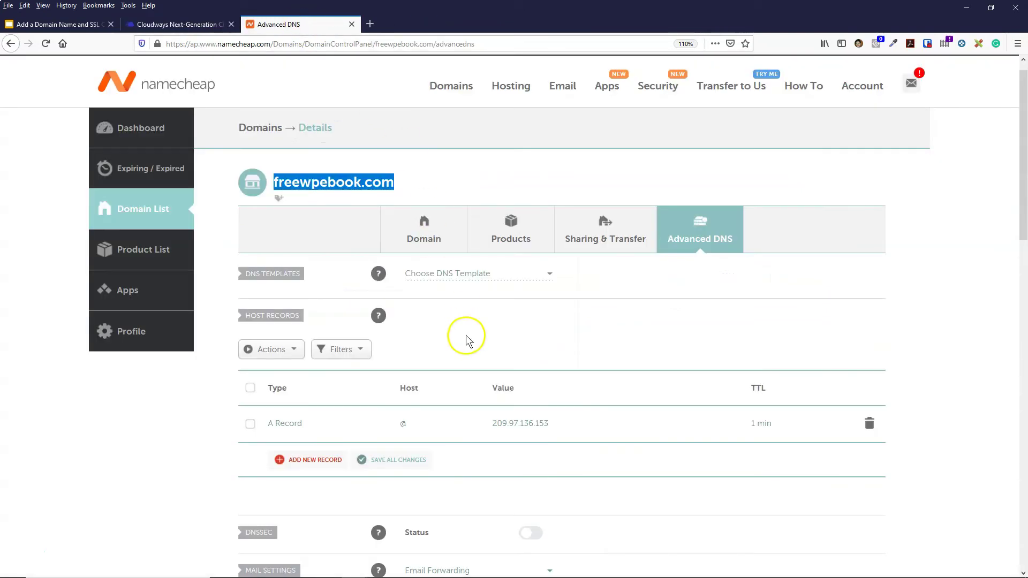
scroll(434, 393, down, 2)
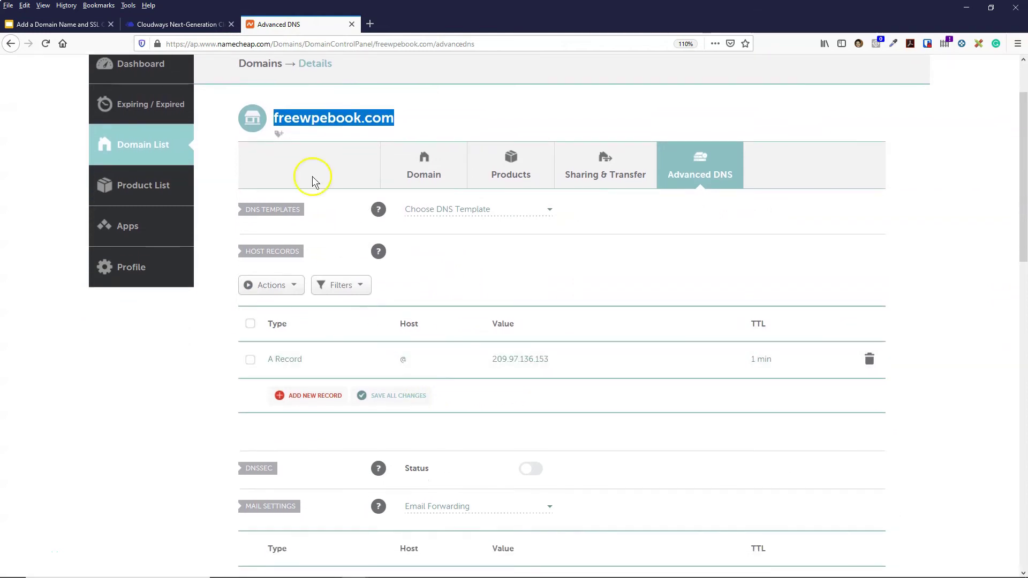
click(201, 20)
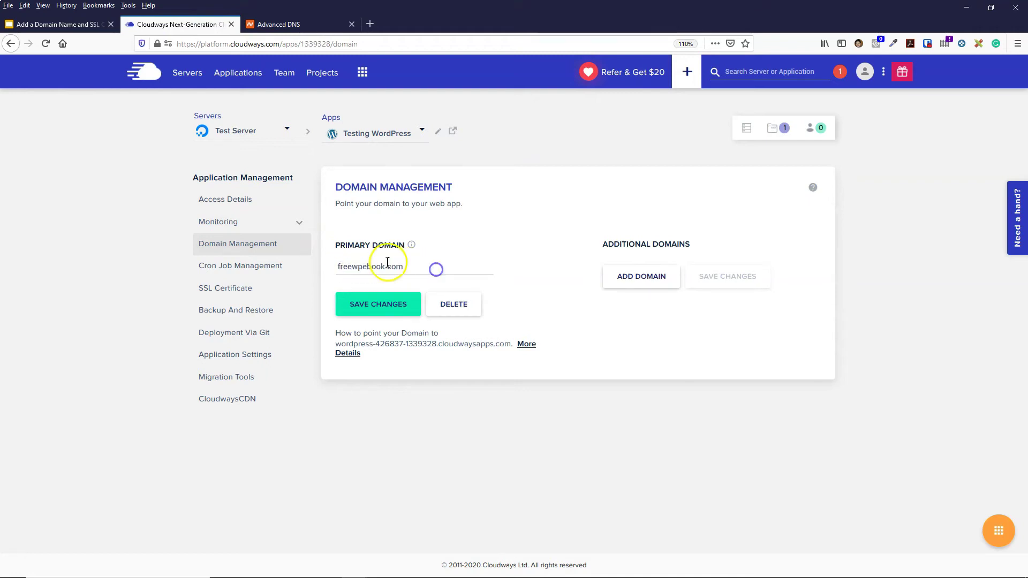
click(321, 24)
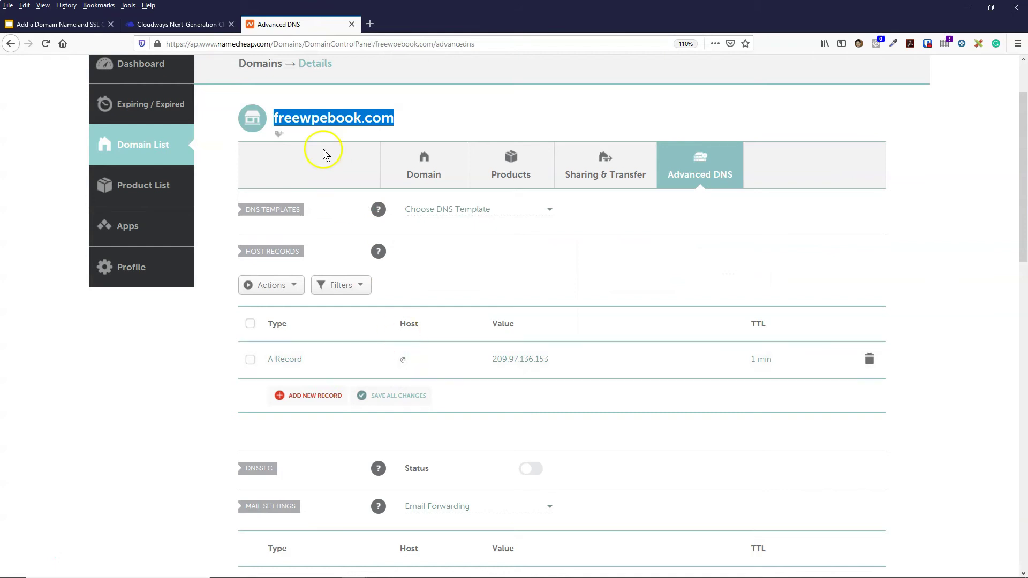
click(203, 22)
click(340, 271)
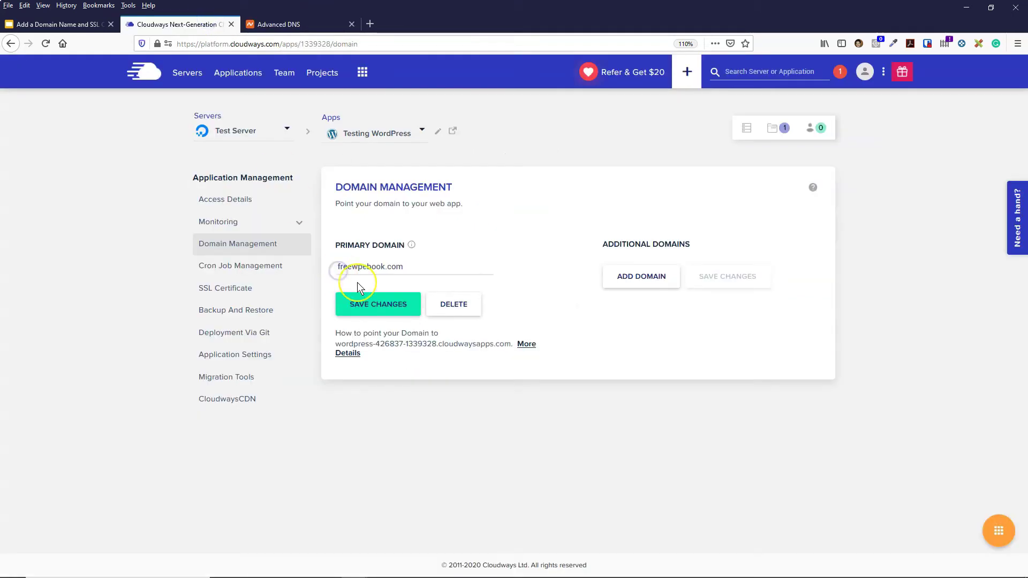
text(www.)
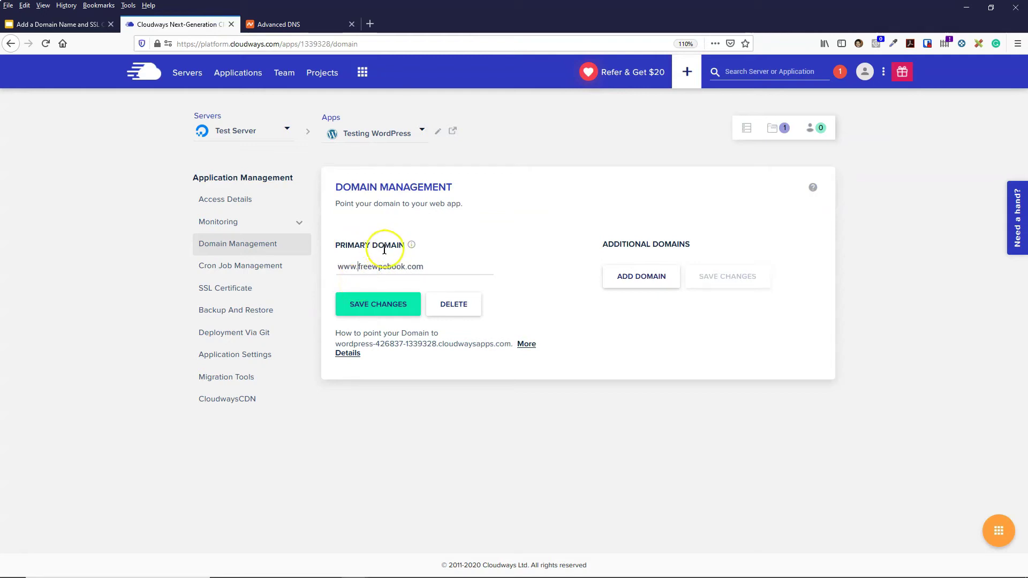
click(345, 267)
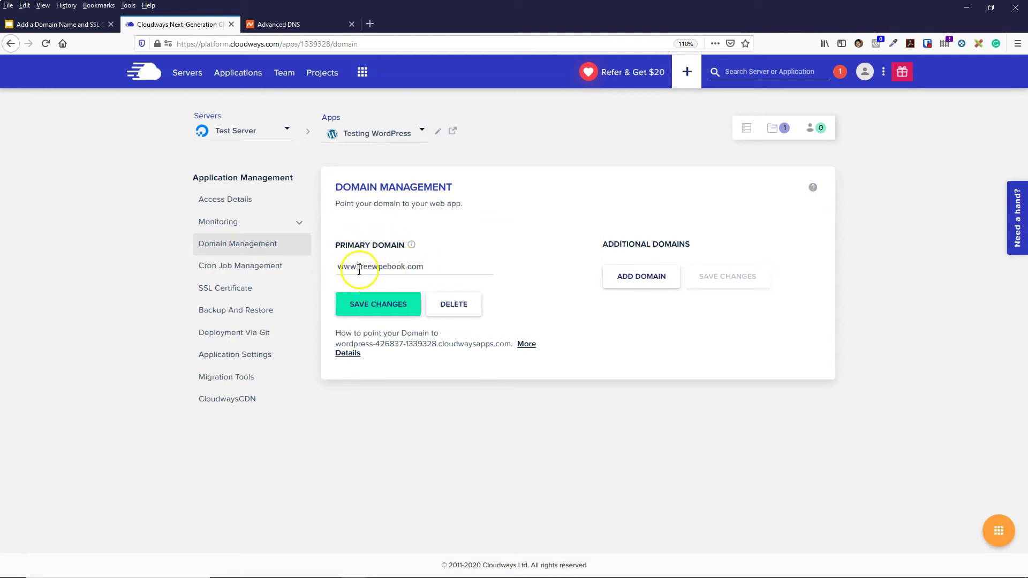
click(312, 32)
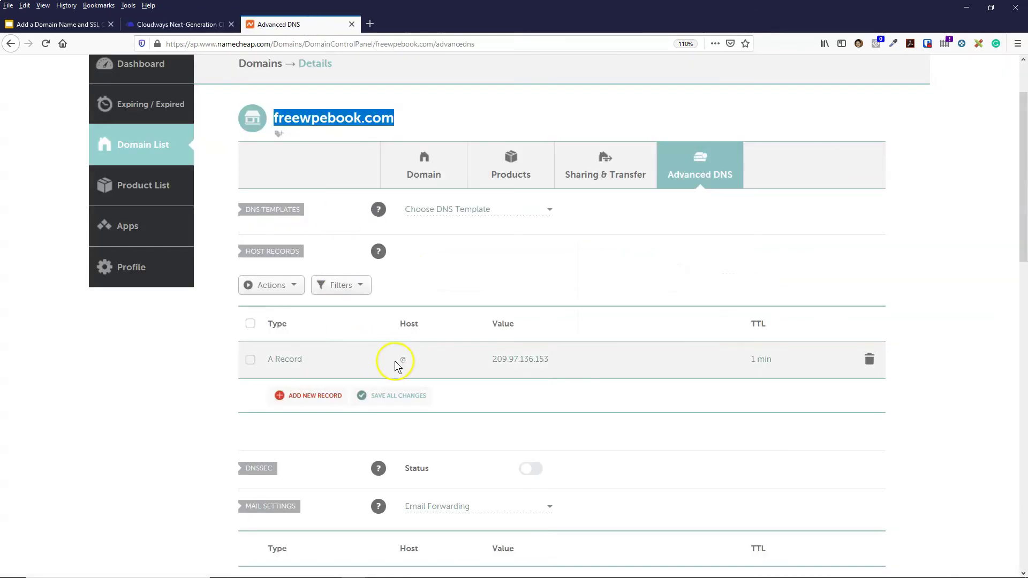
click(184, 21)
drag(357, 267, 335, 267)
key(BackSpace)
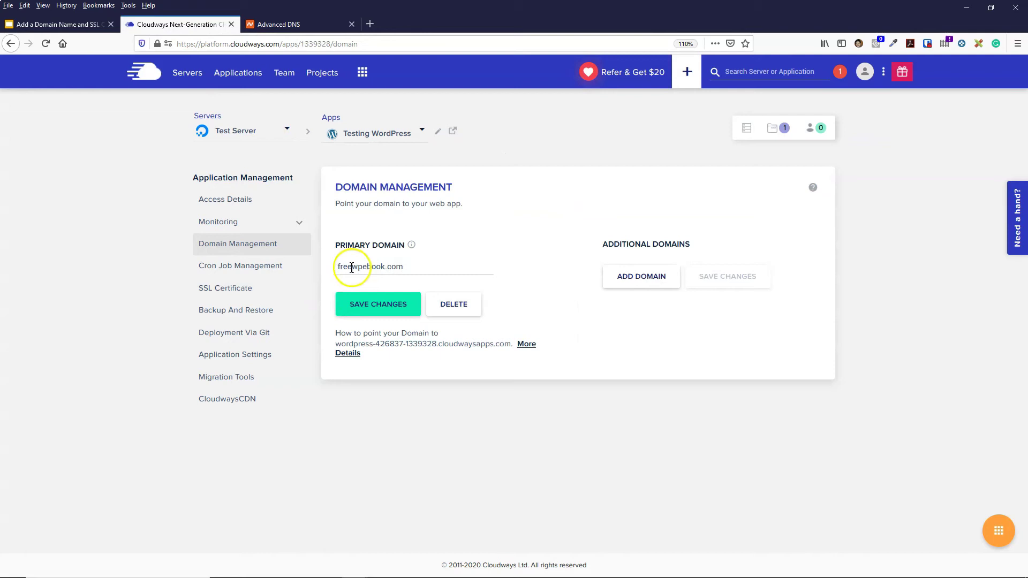
- Save the primary domain freewpebook.com and open the access details to review the application's URLs
click(383, 307)
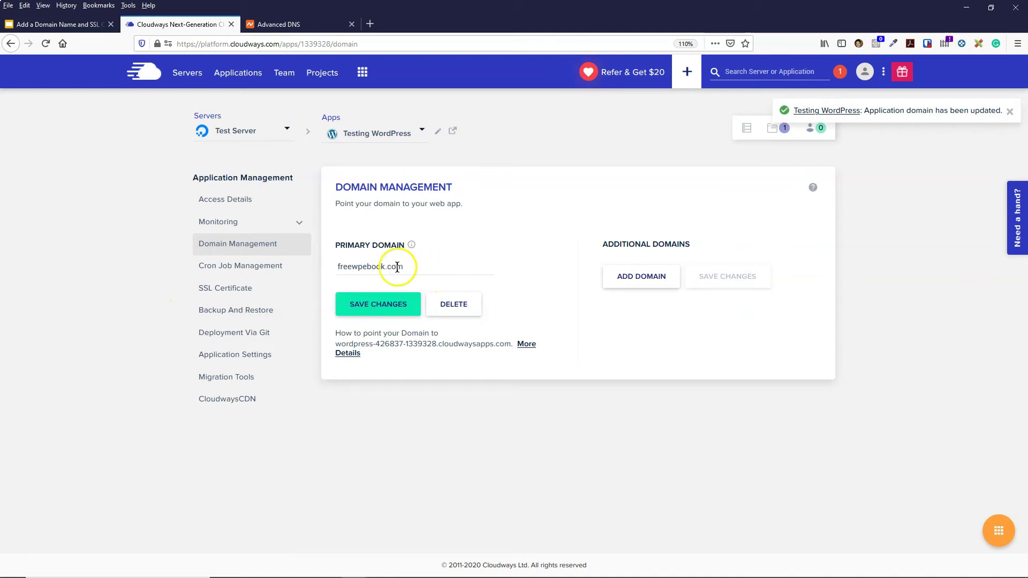
click(222, 200)
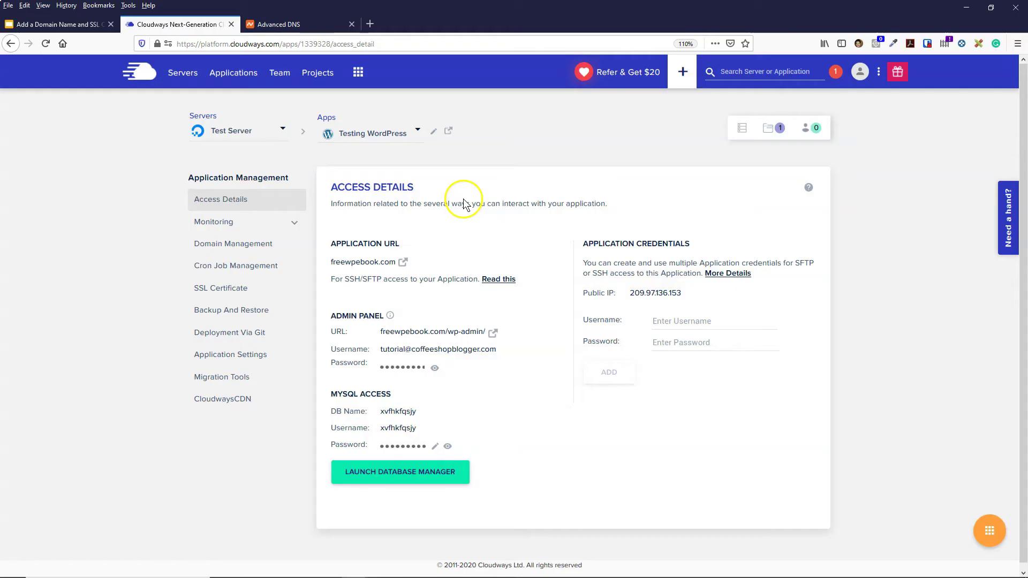
- Fill in the Let's Encrypt SSL certificate form with the contact's e-mail and domain name freewpebook.com, checking it against the Namecheap A Record
click(201, 294)
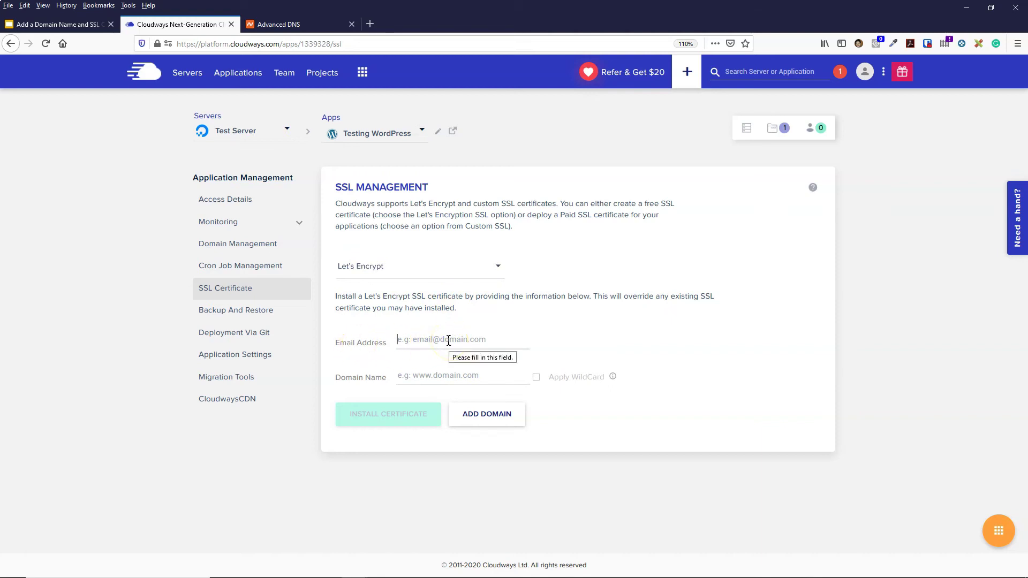
key(ctrl+v)
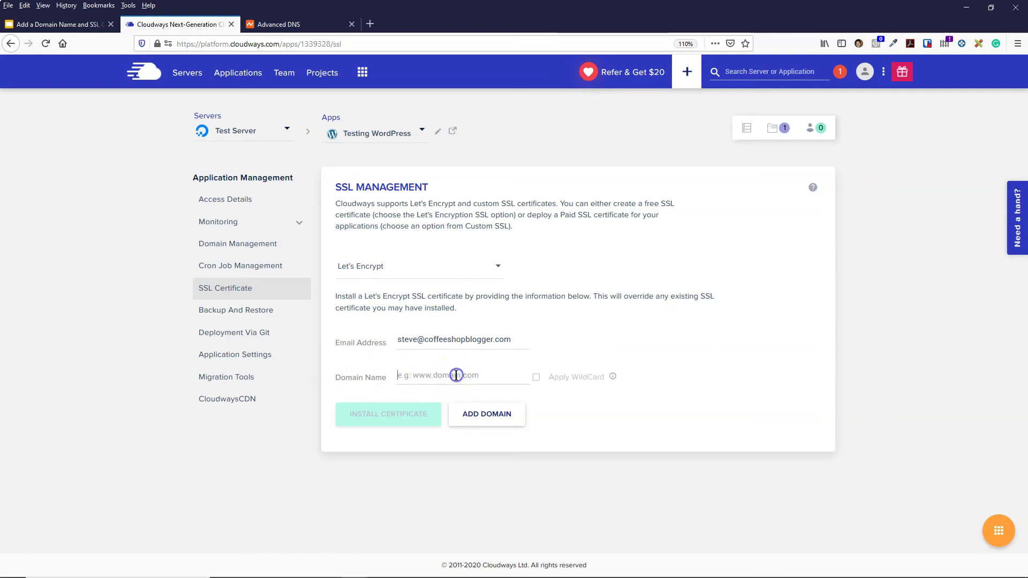
click(450, 375)
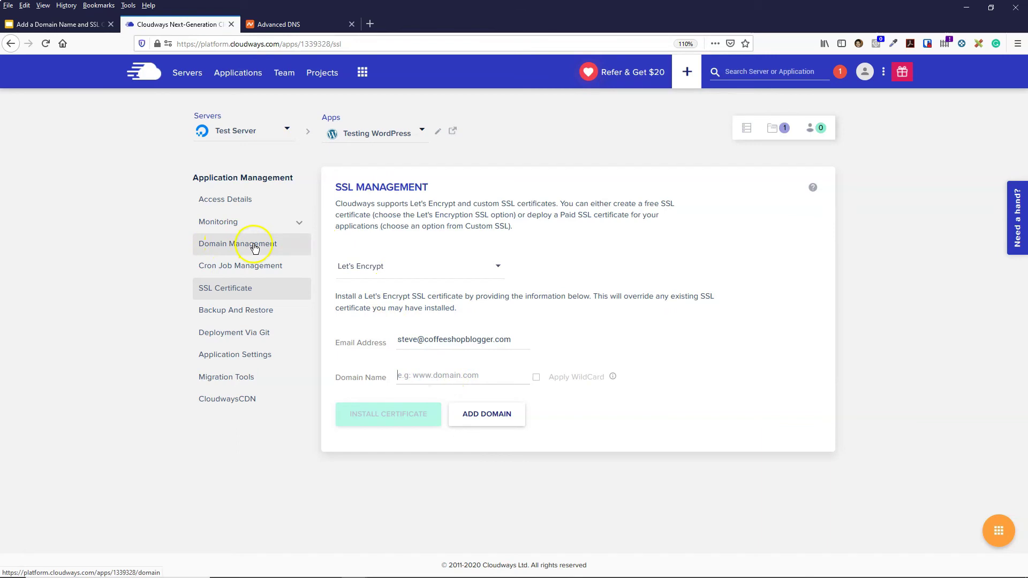
text(freewpebook.com)
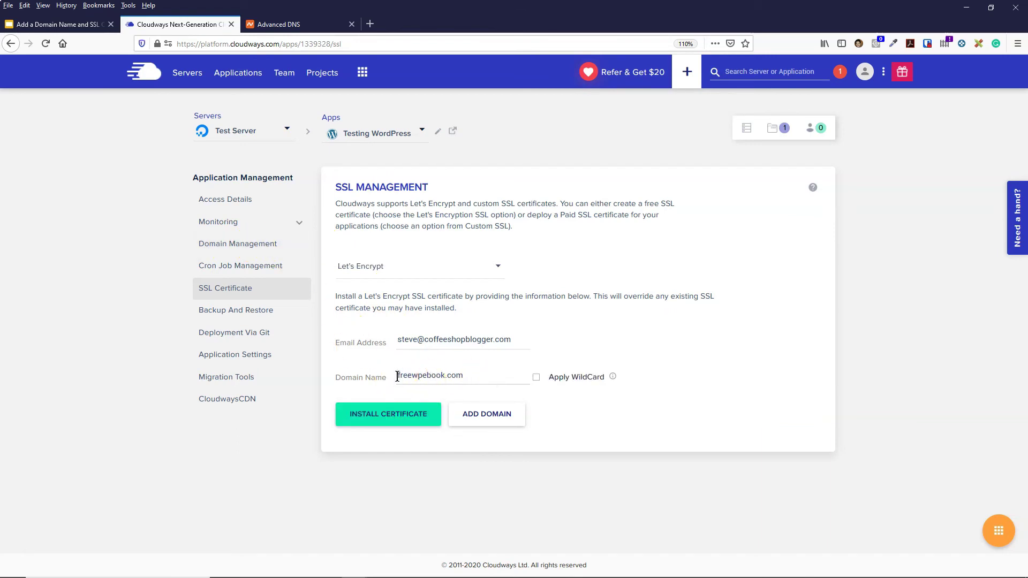
click(299, 25)
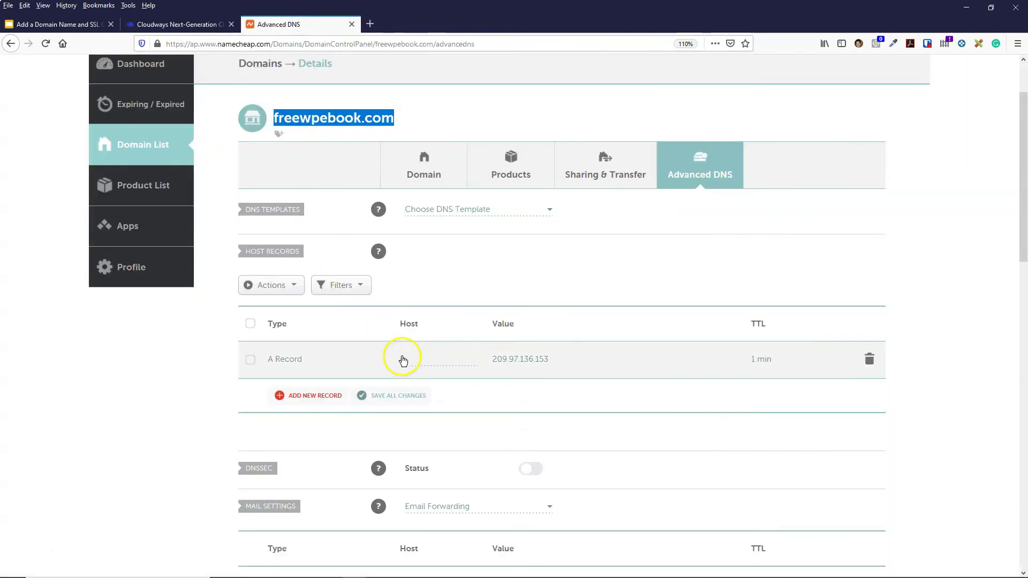
click(171, 24)
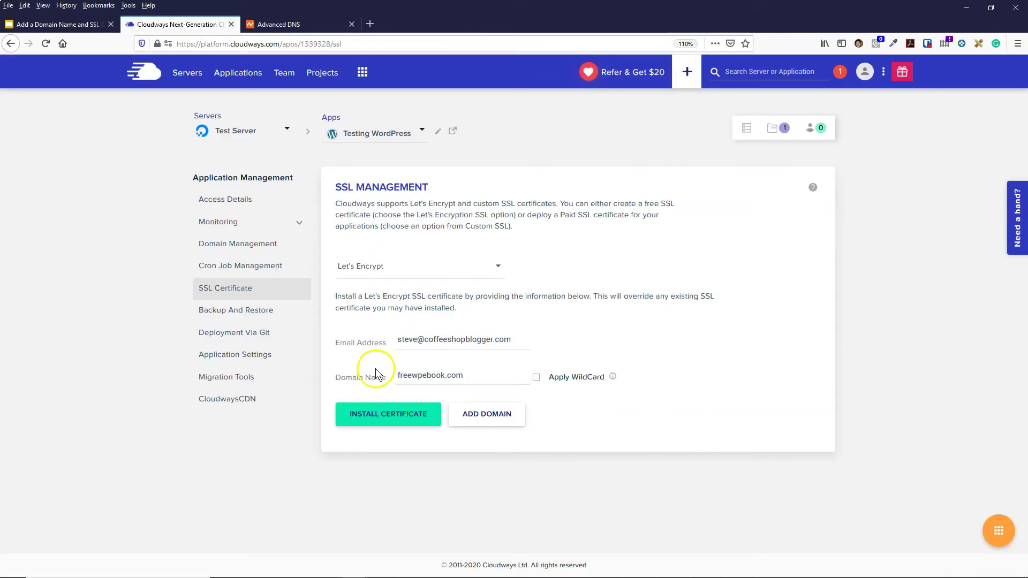
- Install the Let's Encrypt certificate for freewpebook.com and enable HTTPS redirection for the application
click(376, 423)
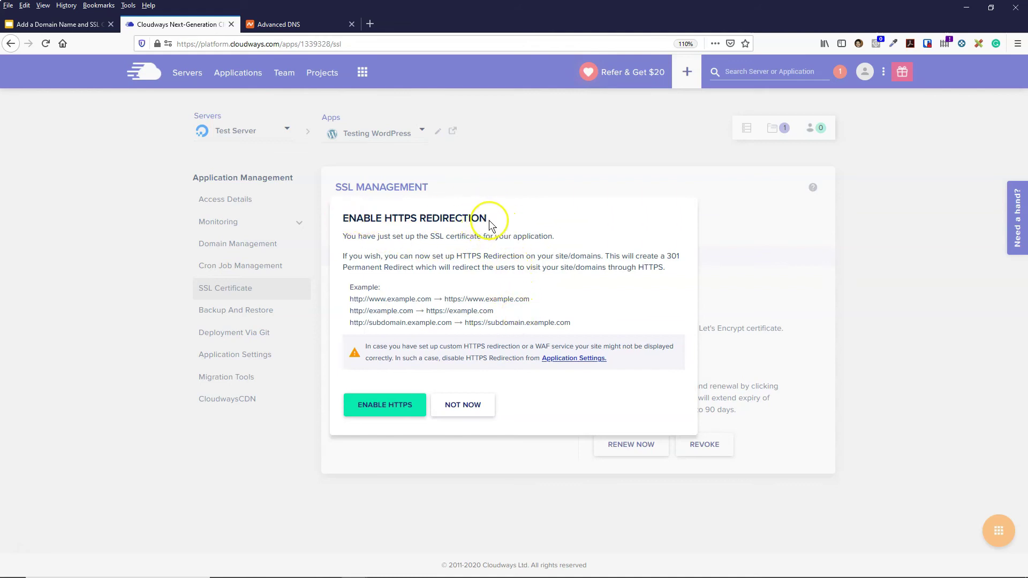
click(352, 312)
click(426, 312)
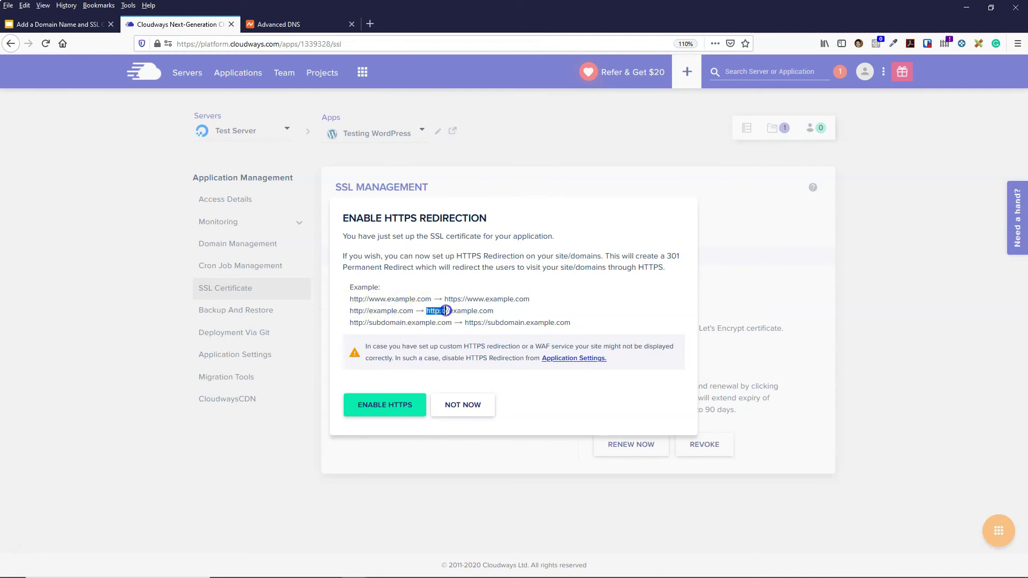
drag(443, 311, 506, 310)
click(505, 310)
click(405, 410)
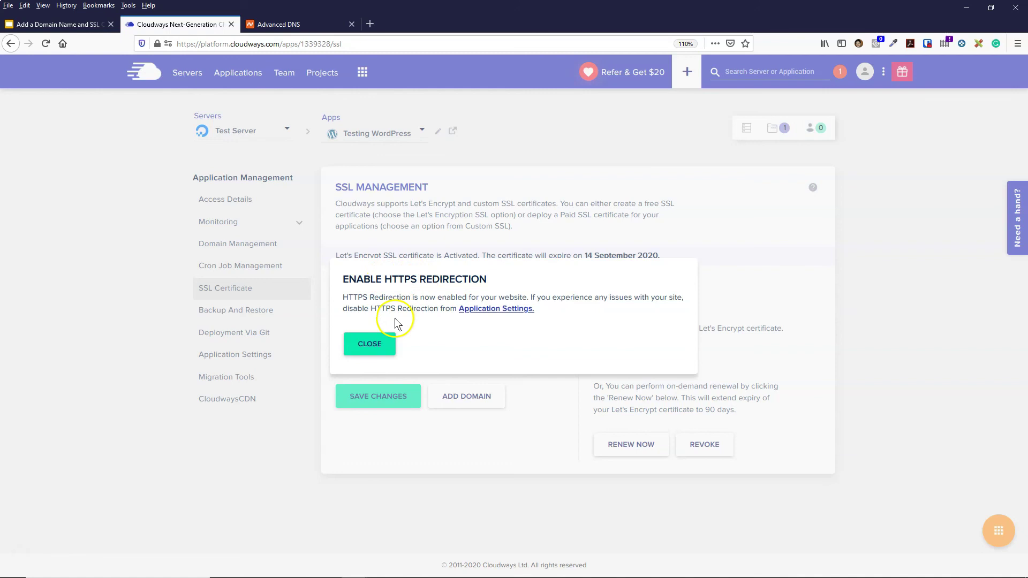
click(371, 345)
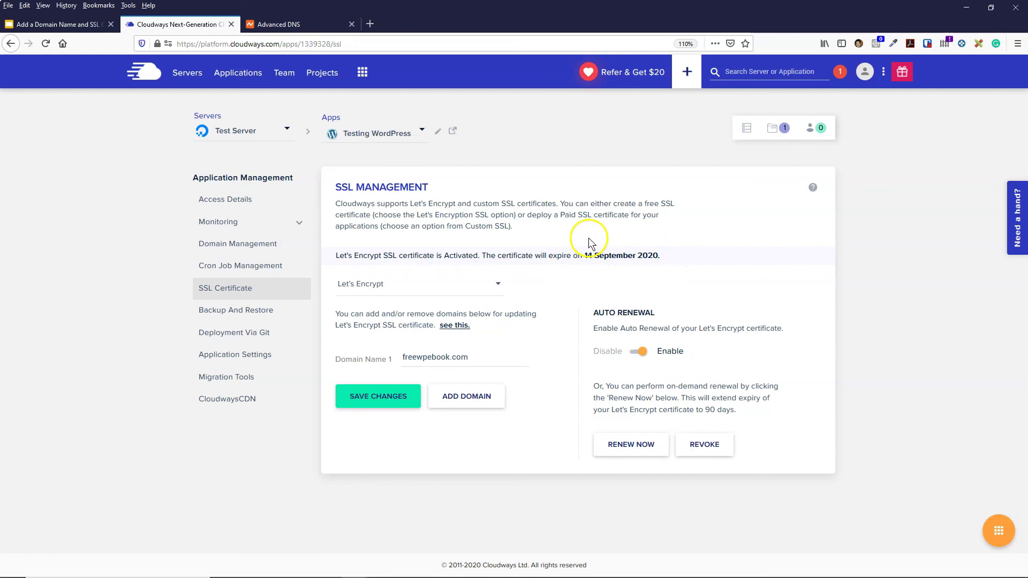
- Open the live site and the WordPress admin login page from the application's access details
click(211, 204)
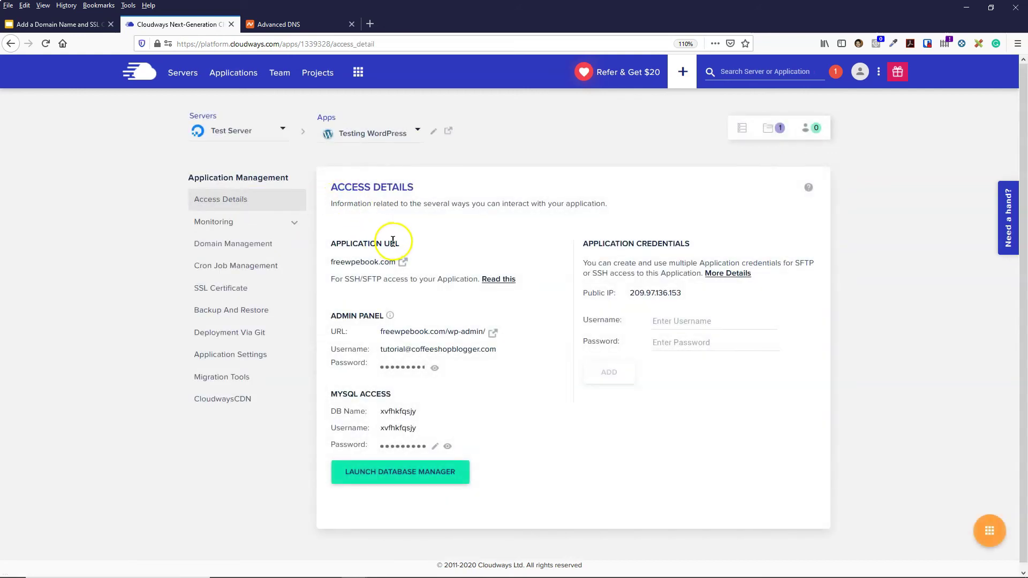
click(403, 263)
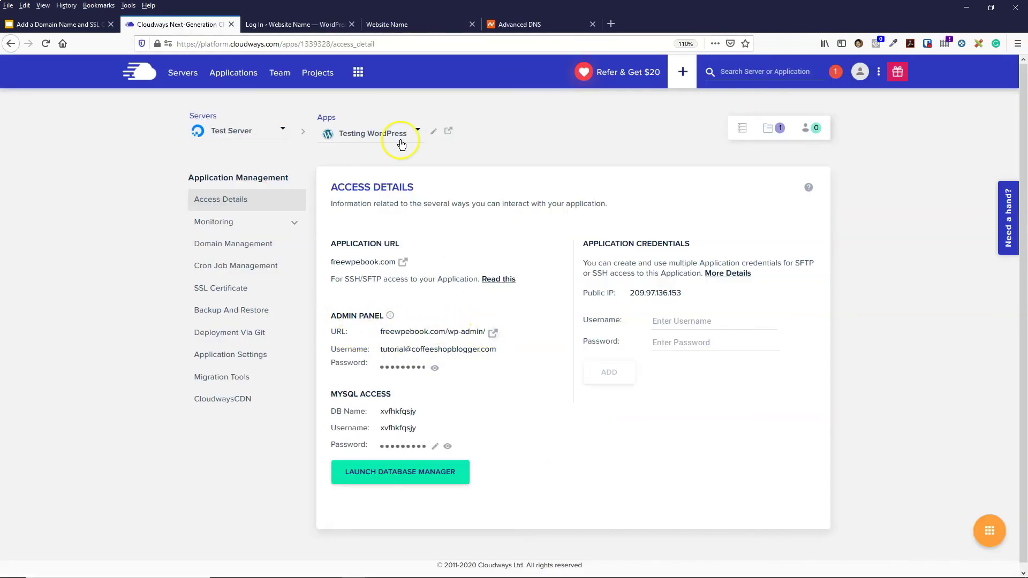
click(306, 25)
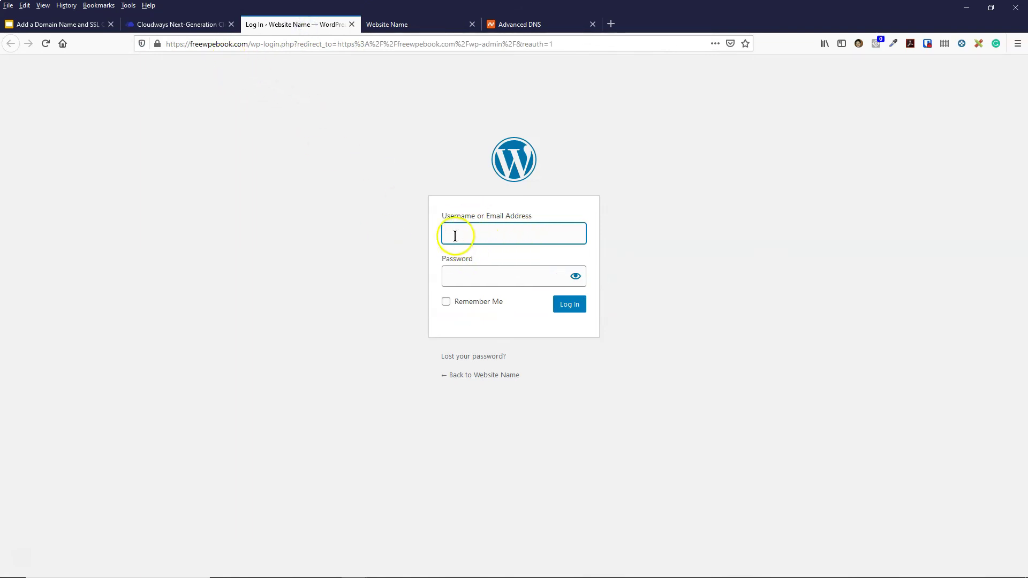
- Log in to WordPress with the admin e-mail and password from the Cloudways access details, and save the login in the browser
click(200, 27)
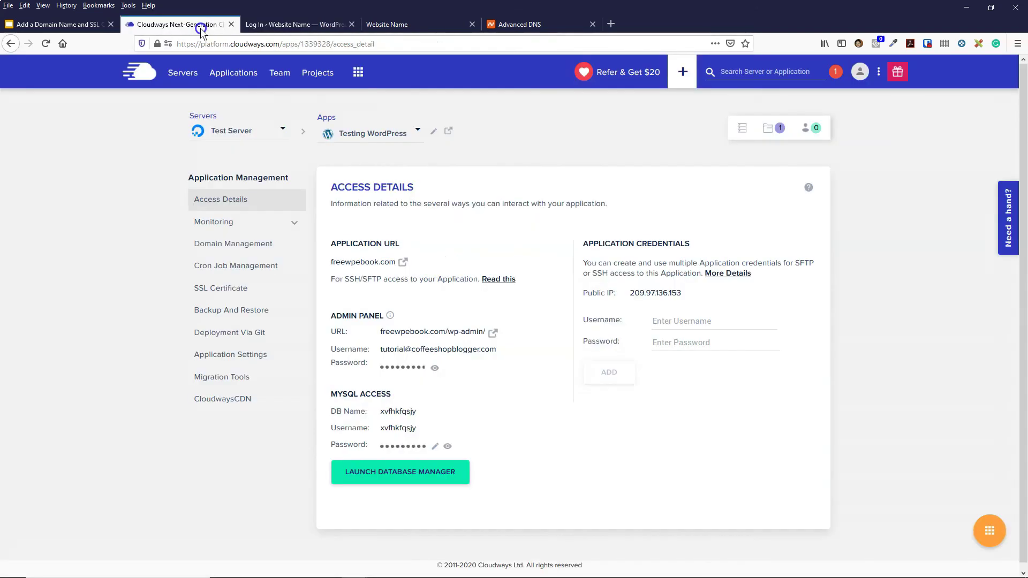
click(400, 349)
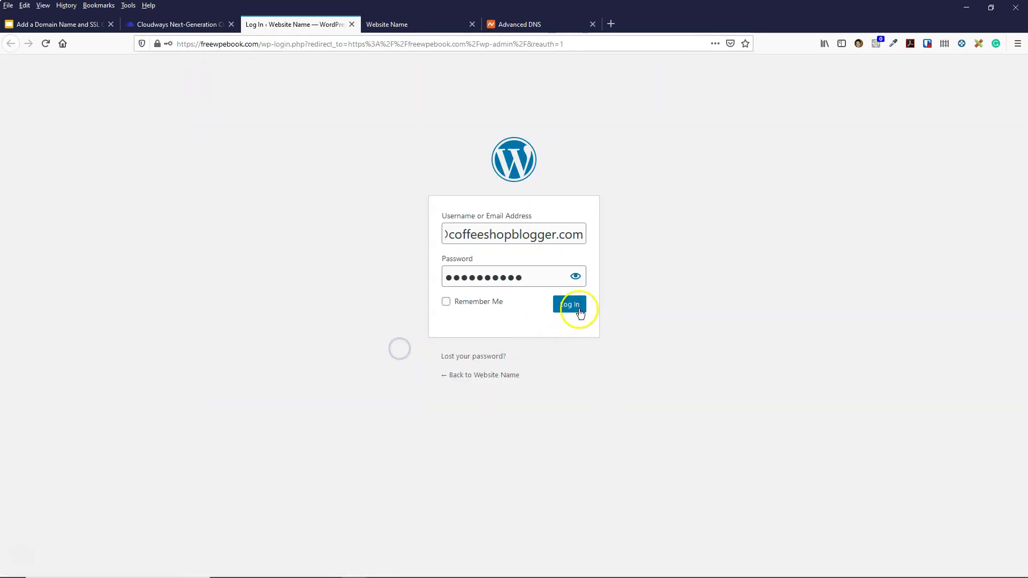
click(580, 311)
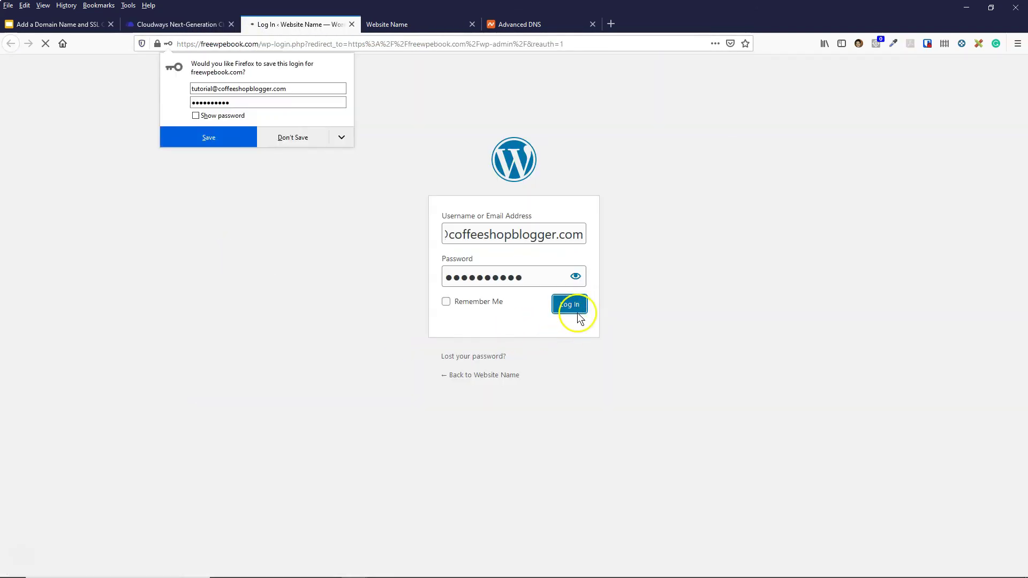
click(209, 140)
- Open the WordPress General Settings and check the protocol and domain in the WordPress Address (URL)
mouse_move(51, 300)
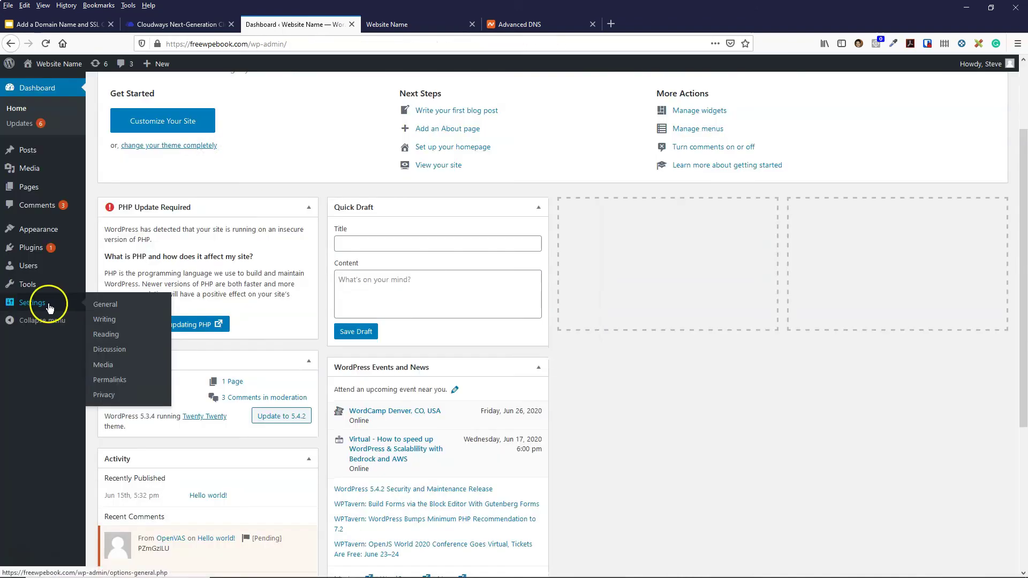
click(144, 308)
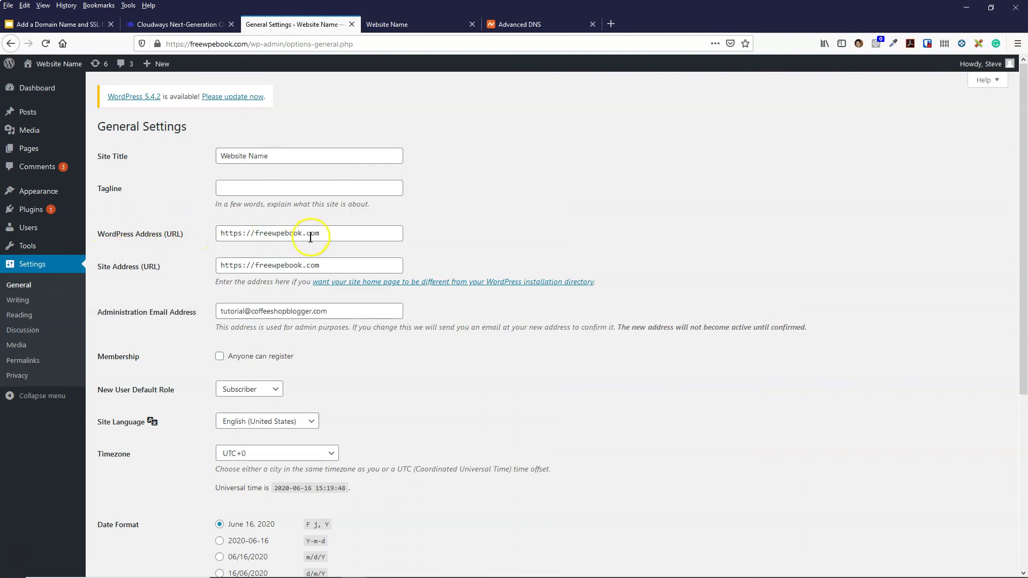
click(219, 234)
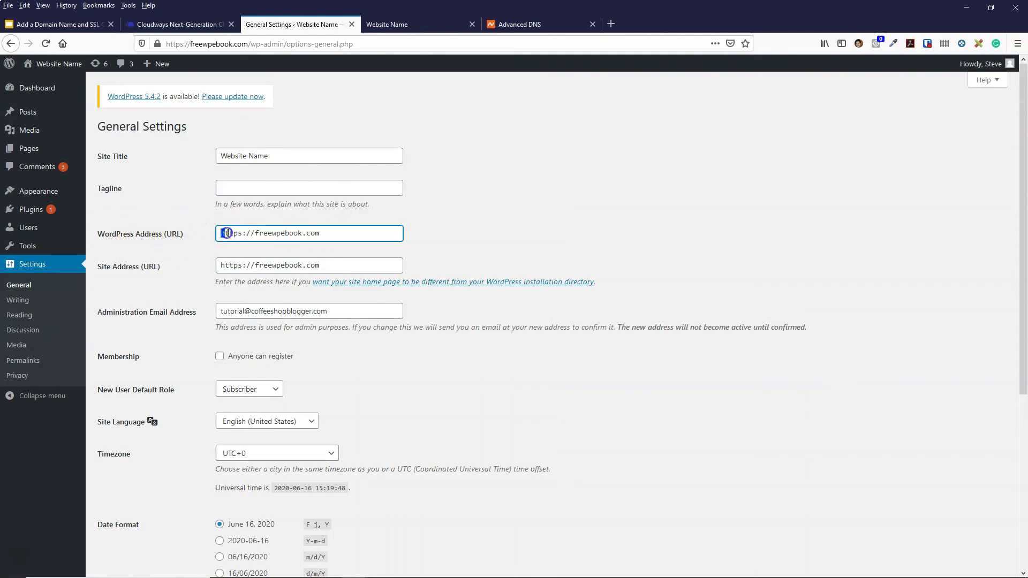
drag(329, 234, 234, 234)
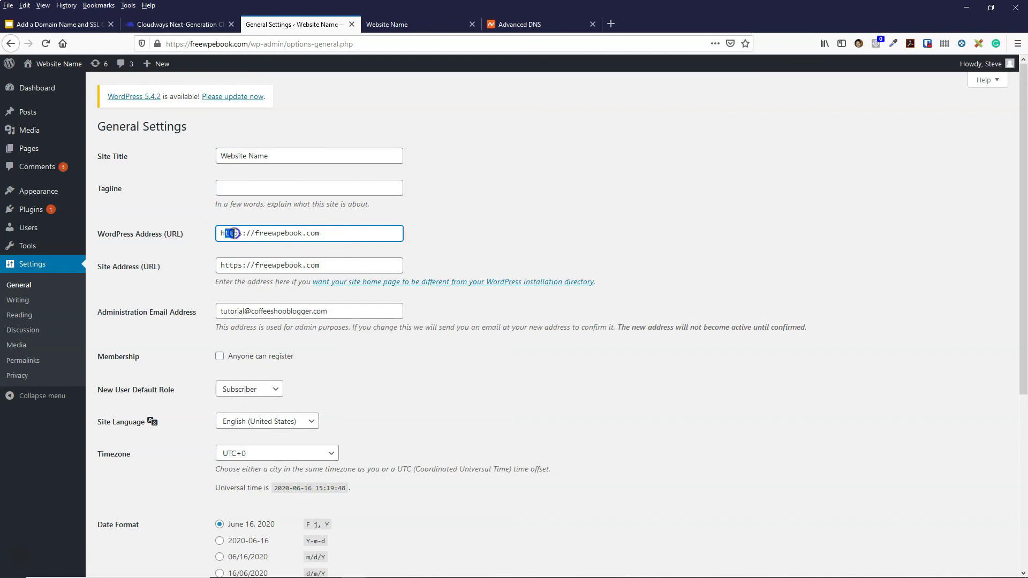